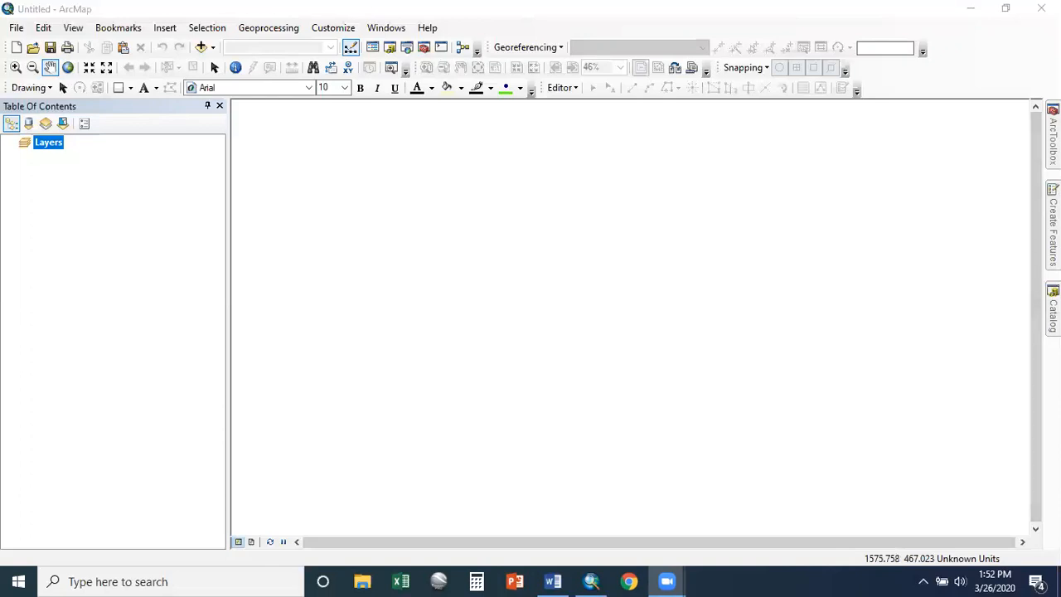
- Add the MT Highways, MT Streams and Silver_Bow shapefiles from the GIS data folder to the map, accepting the spatial reference warning
click(1053, 315)
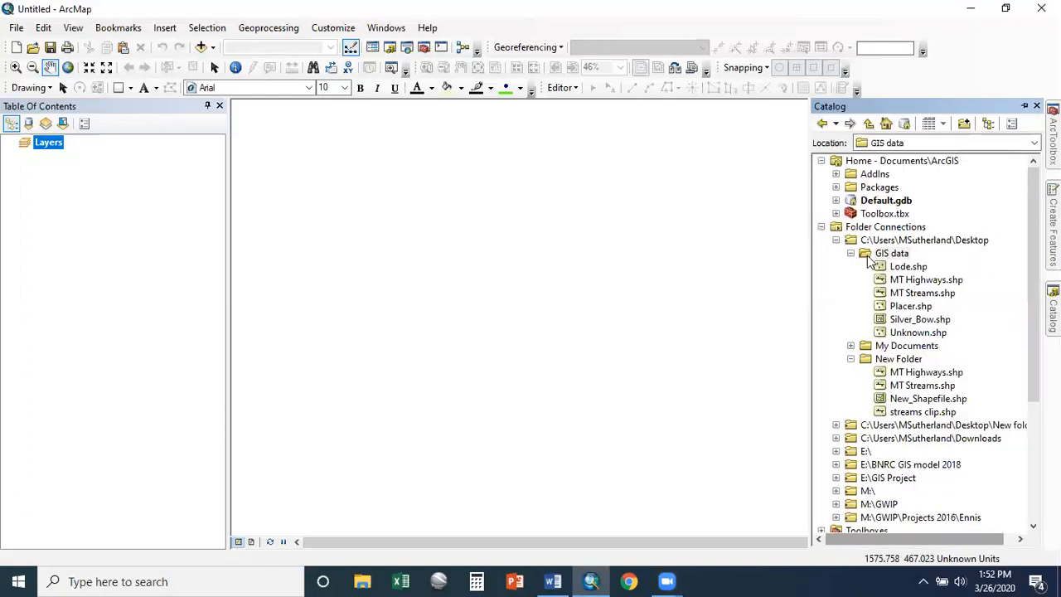
click(942, 282)
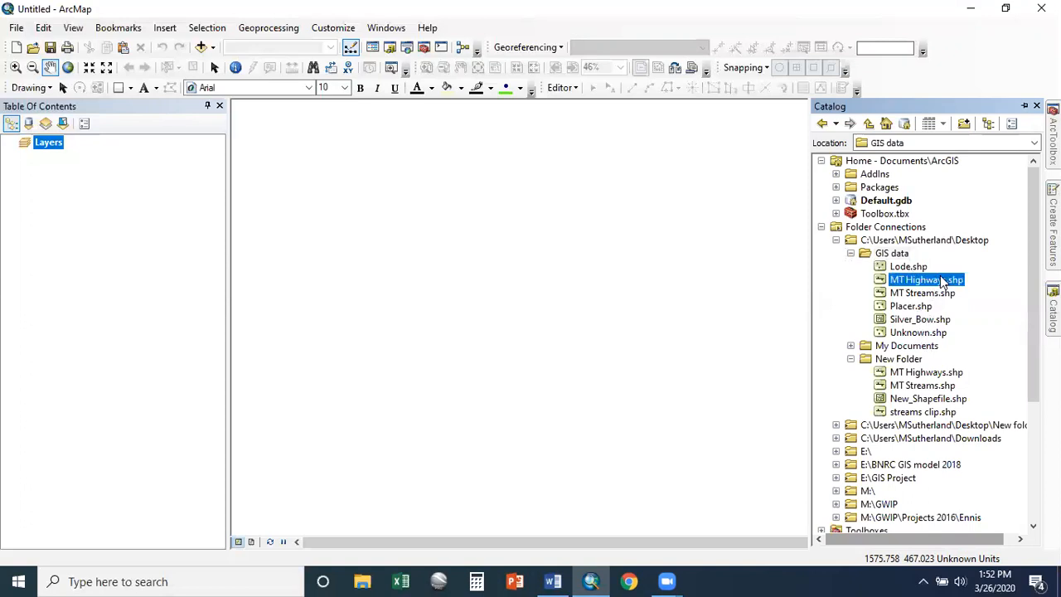
drag(942, 282, 75, 174)
mouse_move(939, 301)
mouse_down()
mouse_move(52, 257)
mouse_move(87, 245)
mouse_up()
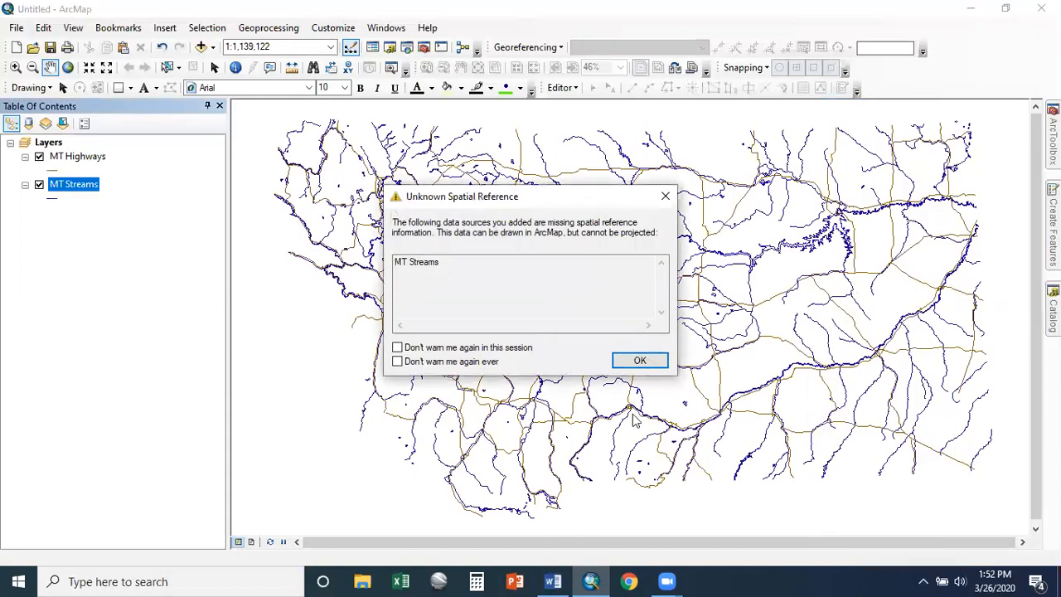
click(637, 359)
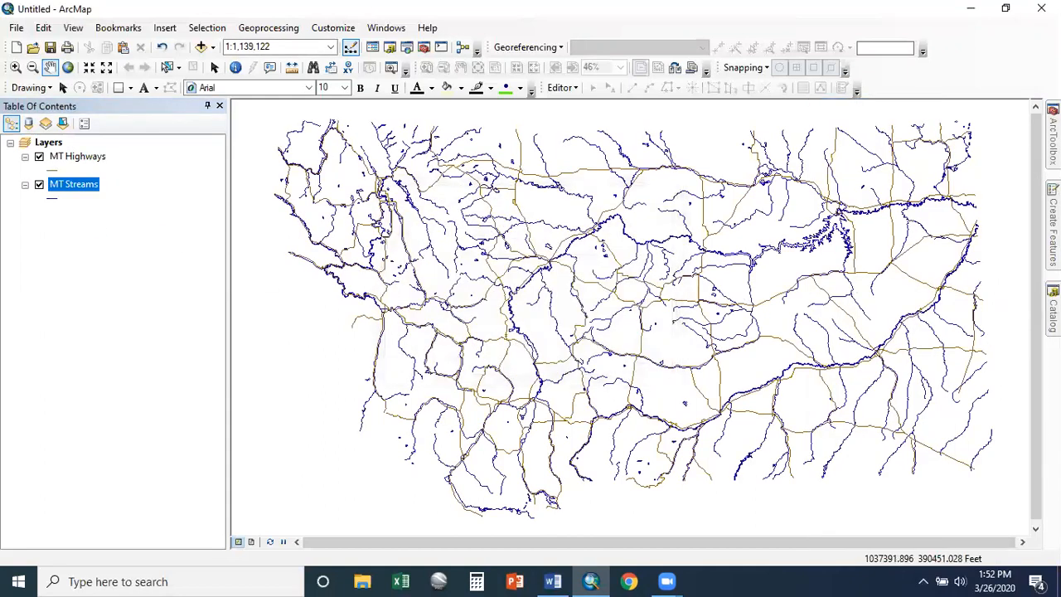
click(1052, 307)
drag(920, 320, 77, 220)
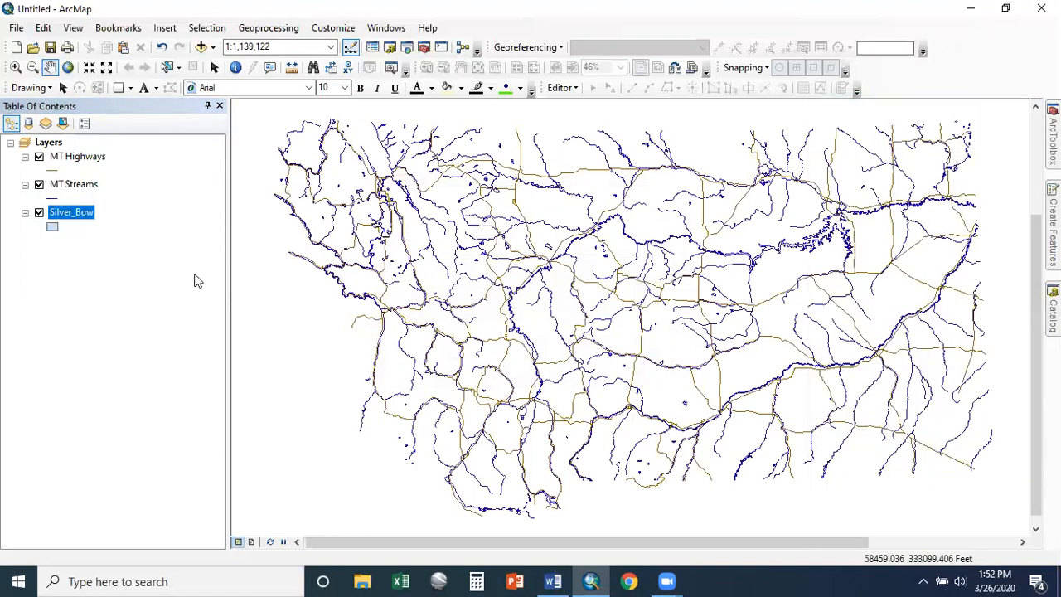
- Zoom to the Silver_Bow layer and inspect its layer properties, closing them without changes
right_click(86, 218)
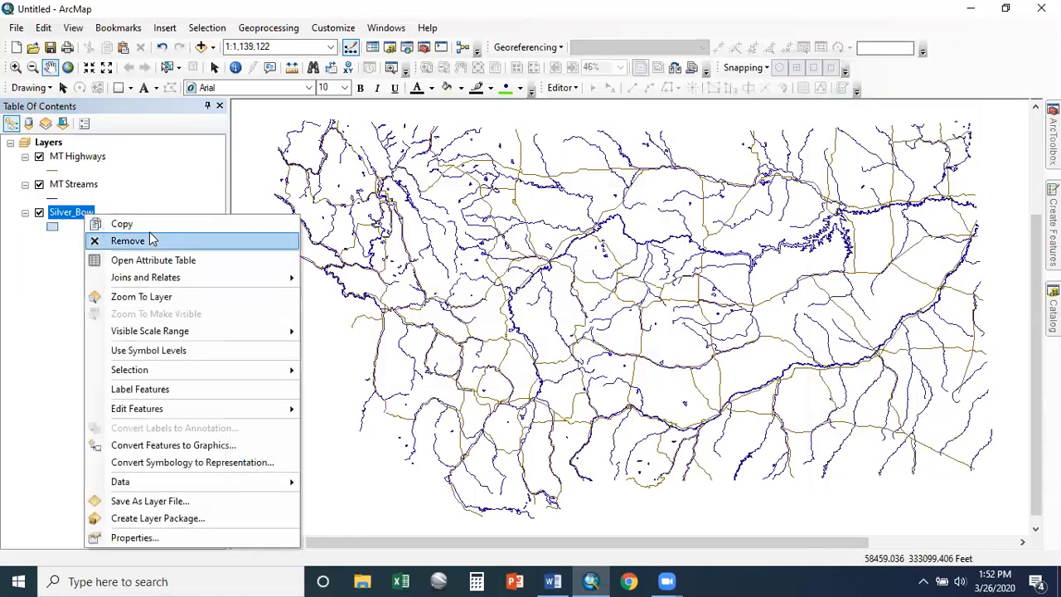
click(149, 300)
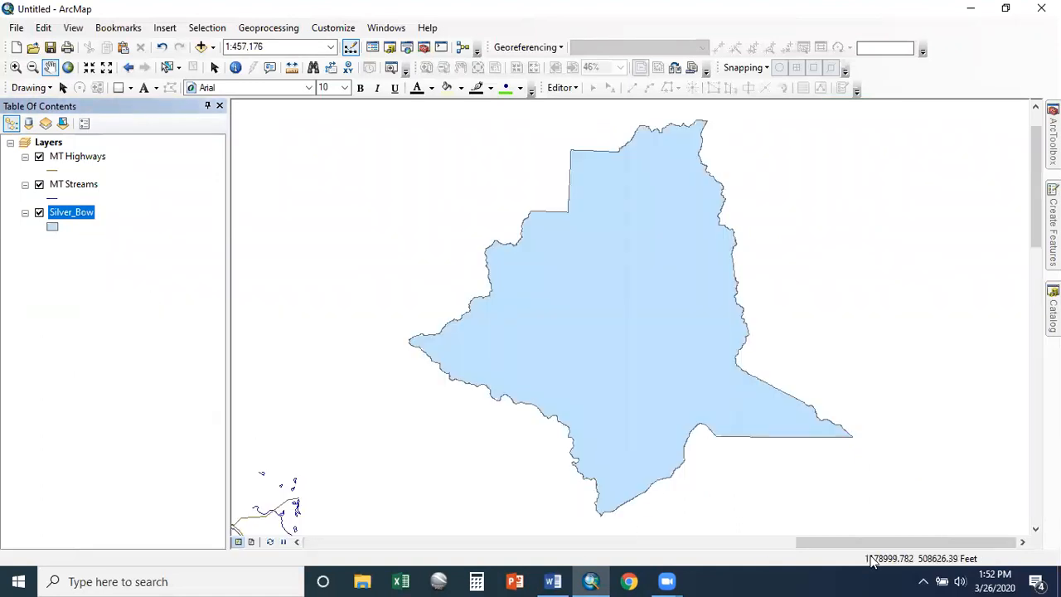
right_click(58, 220)
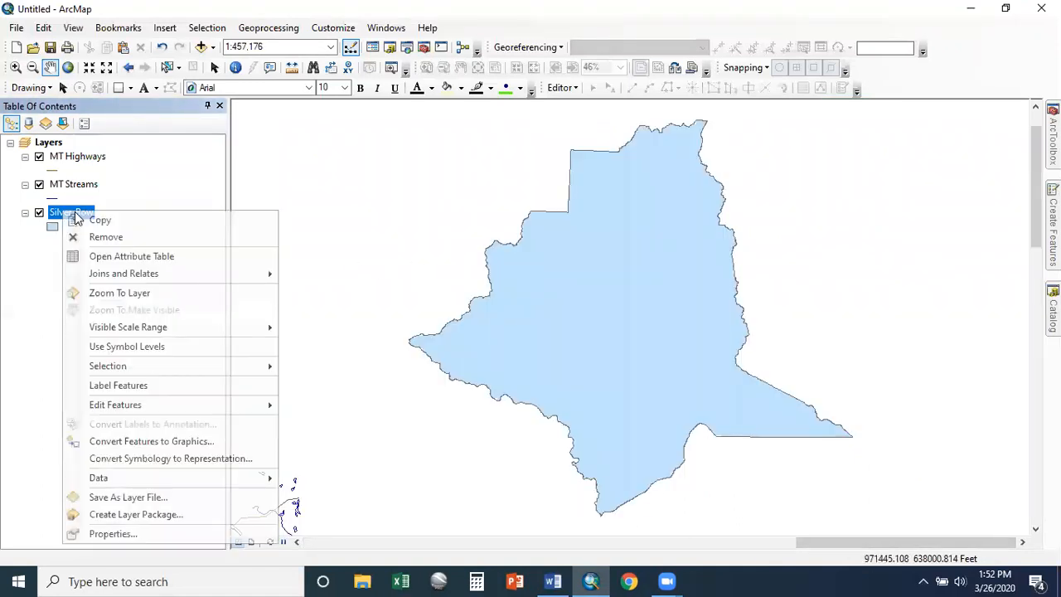
click(126, 537)
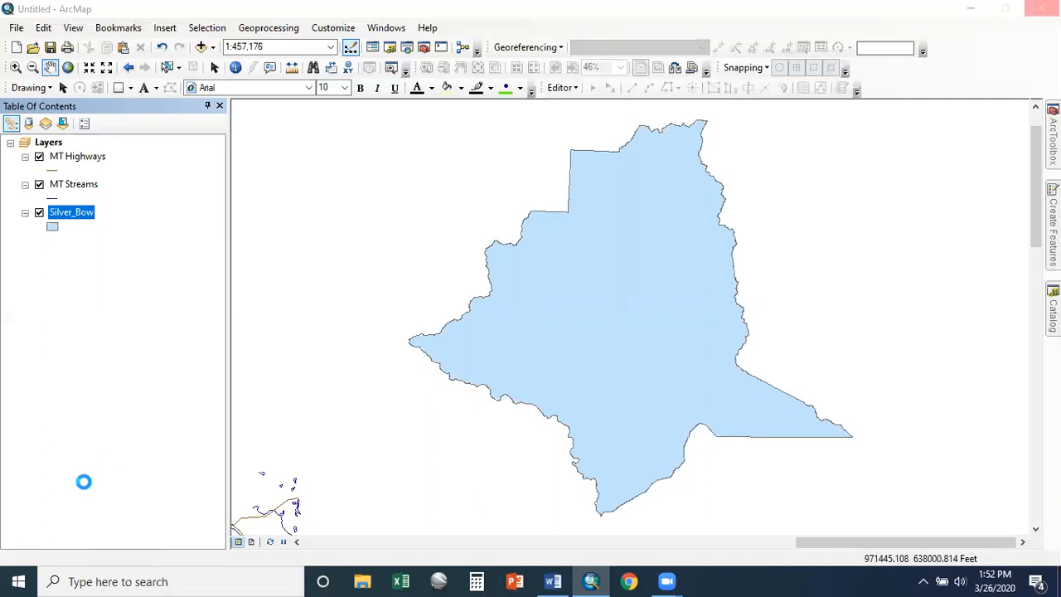
drag(643, 259, 634, 293)
click(618, 485)
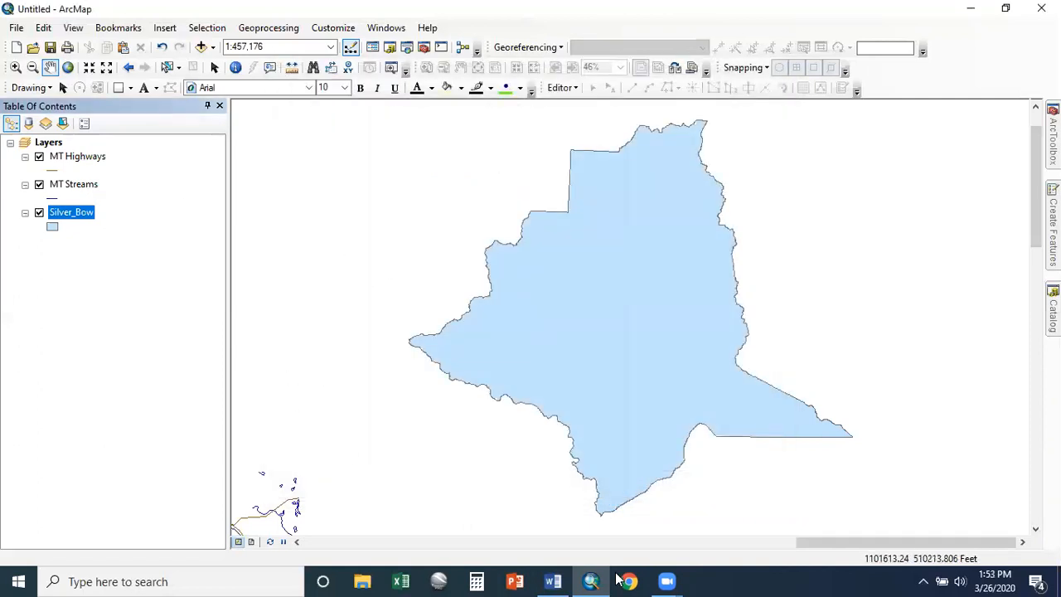
- View the full extent of the map to compare where Silver_Bow lies relative to the highways and streams
right_click(78, 183)
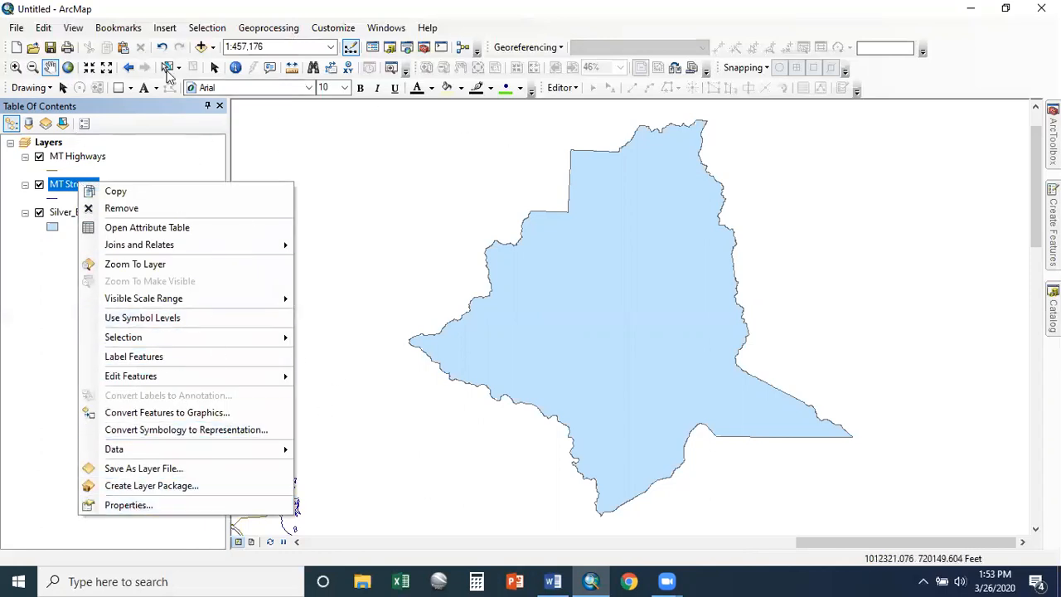
click(67, 70)
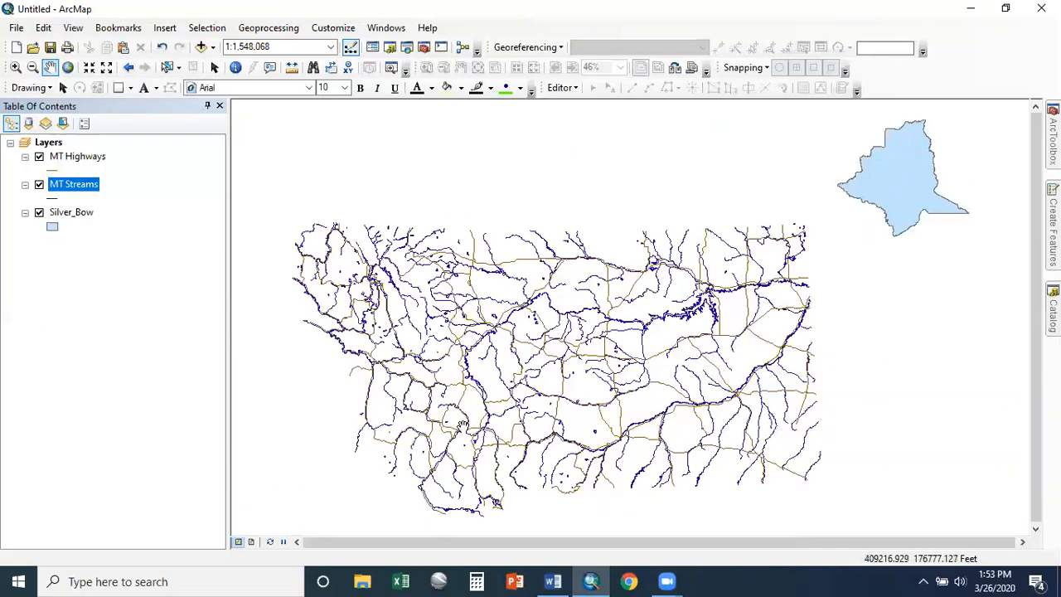
click(68, 197)
click(83, 191)
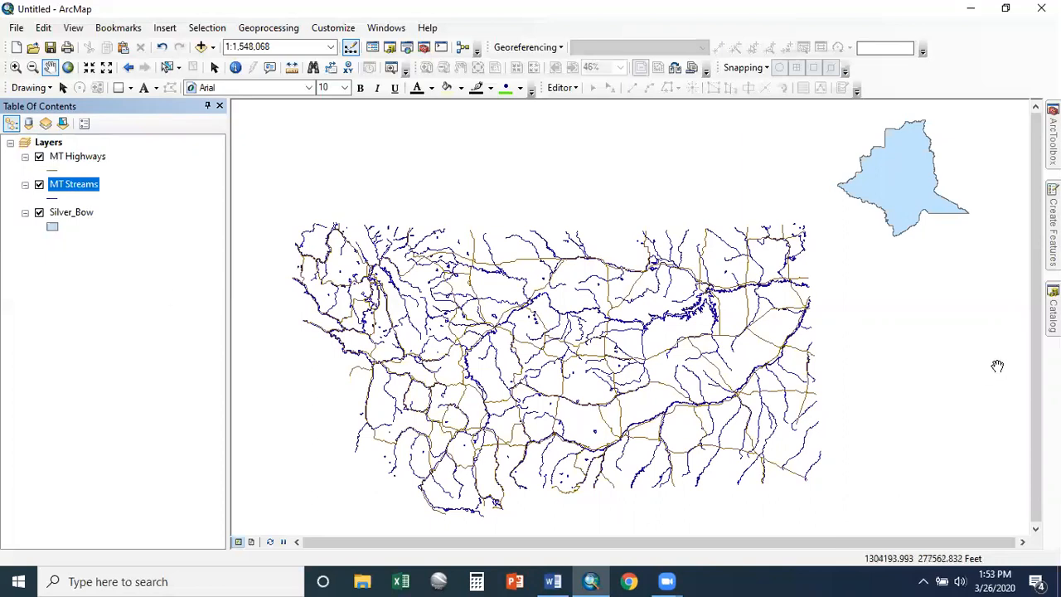
- Start the Define Projection tool from the Data Management projections toolset with MT Highways as the input dataset
click(1053, 136)
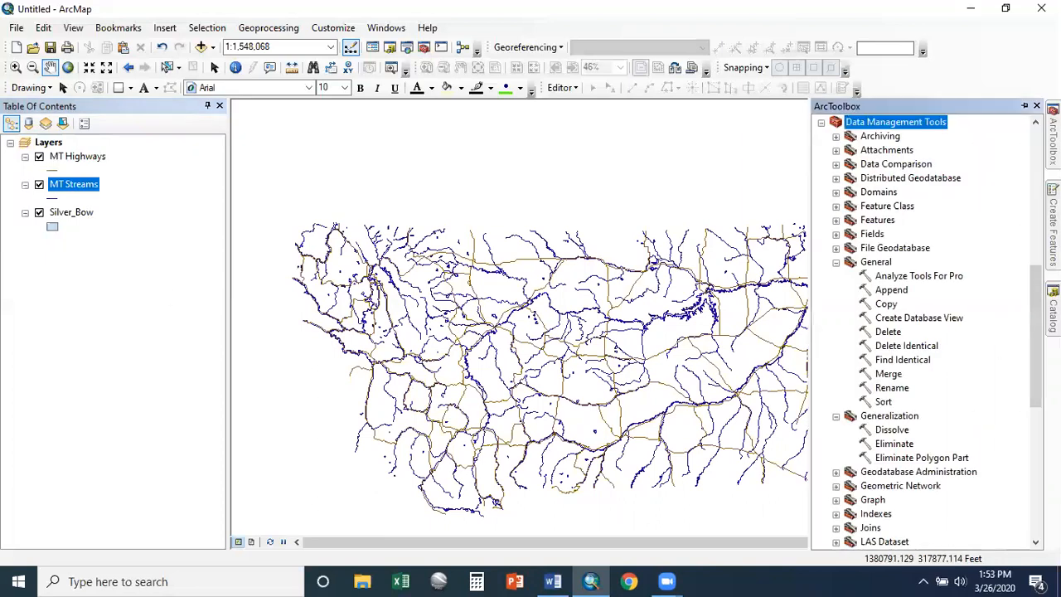
scroll(852, 331, down, 3)
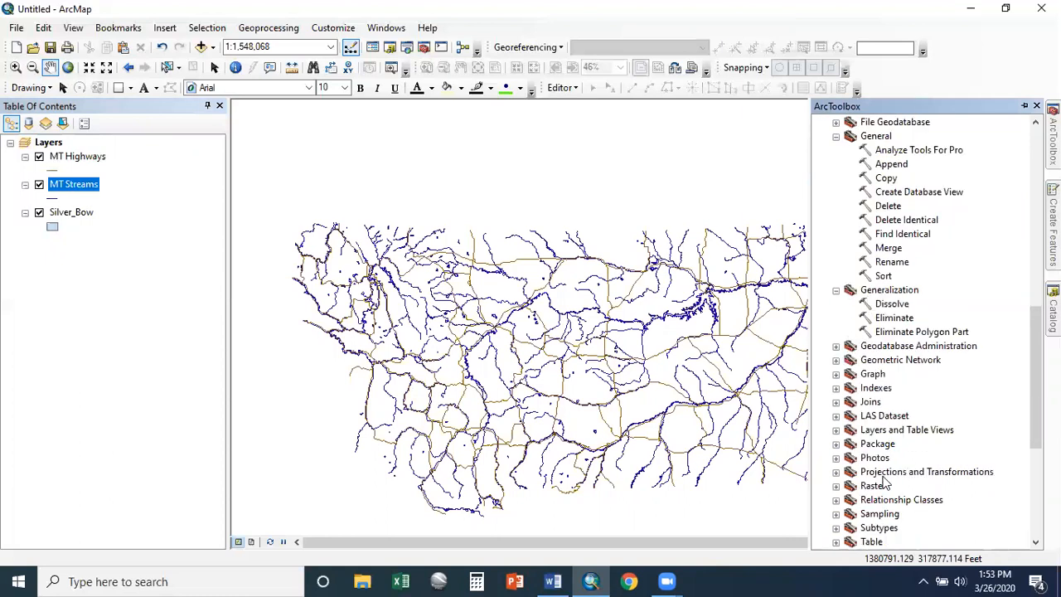
scroll(887, 399, up, 3)
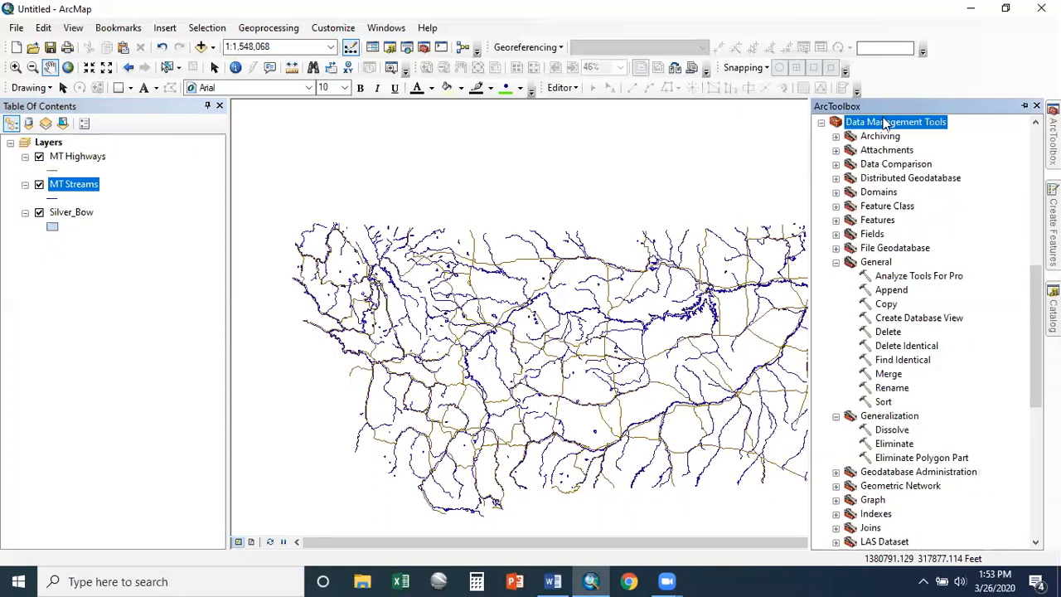
scroll(820, 369, down, 3)
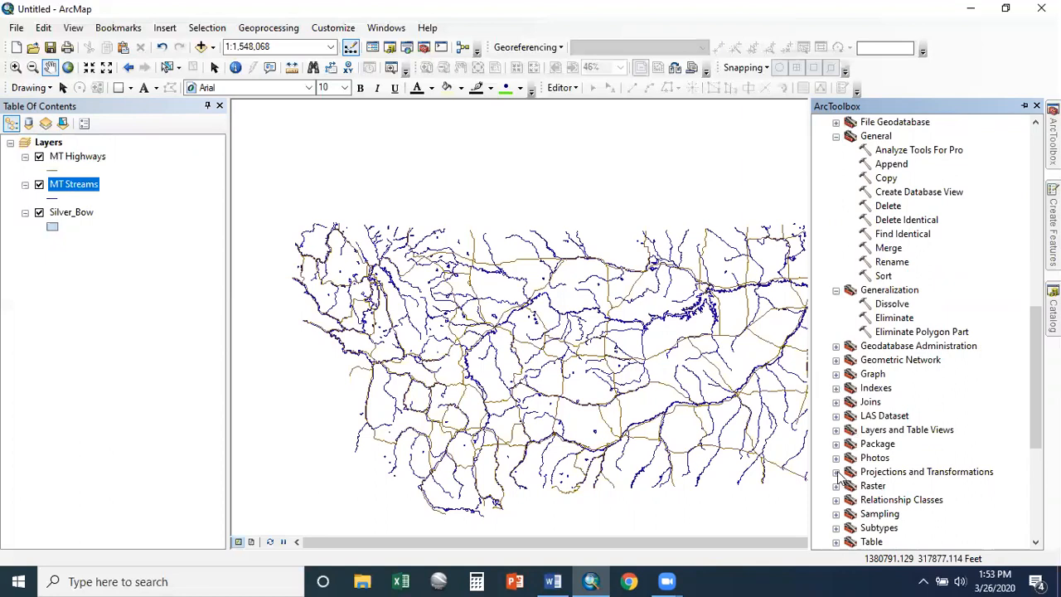
click(836, 472)
scroll(854, 472, down, 1)
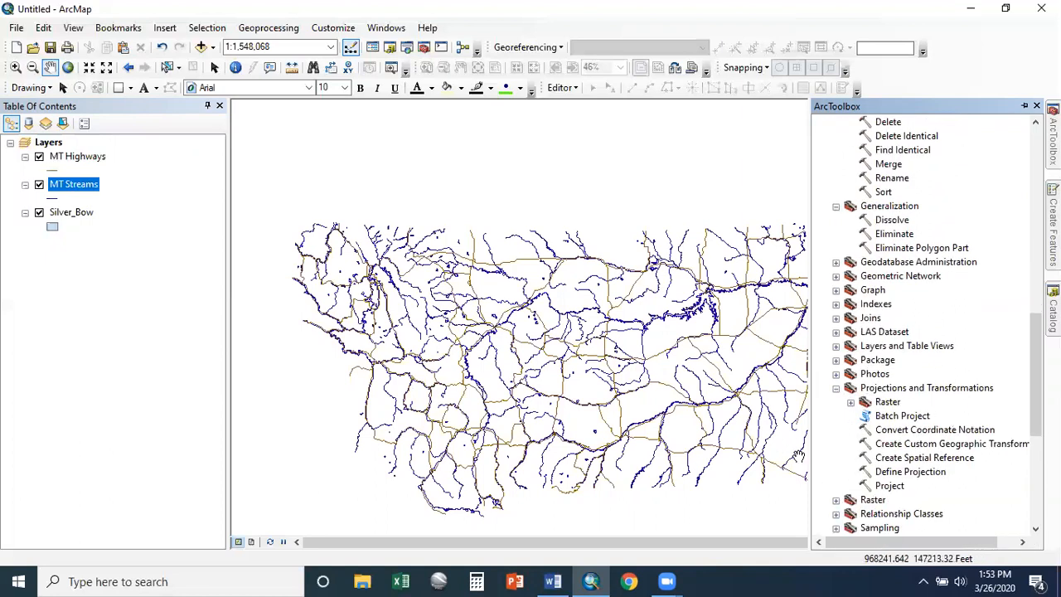
click(932, 475)
double_click(932, 475)
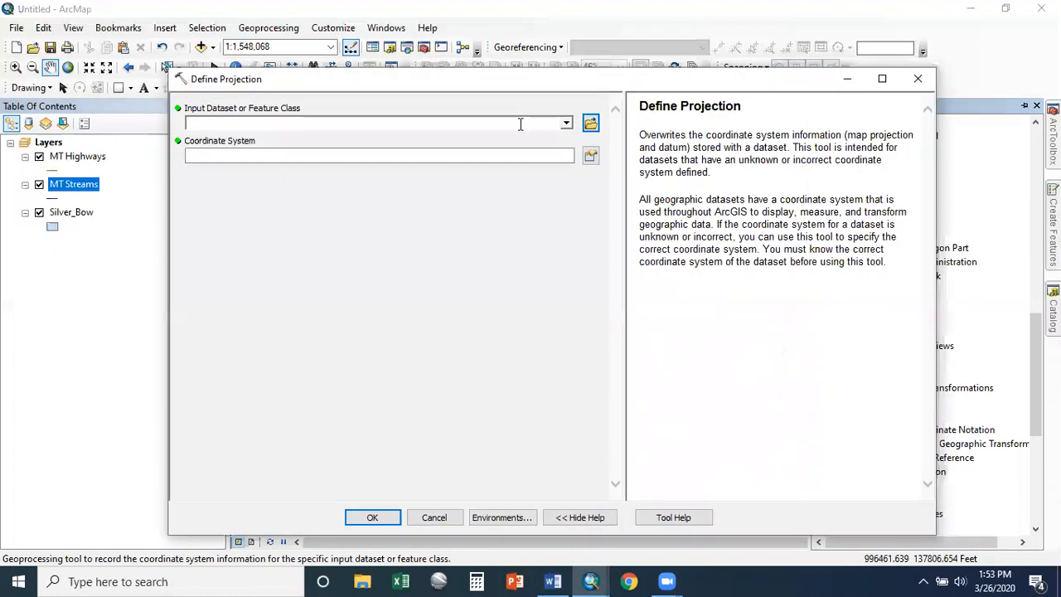
click(567, 123)
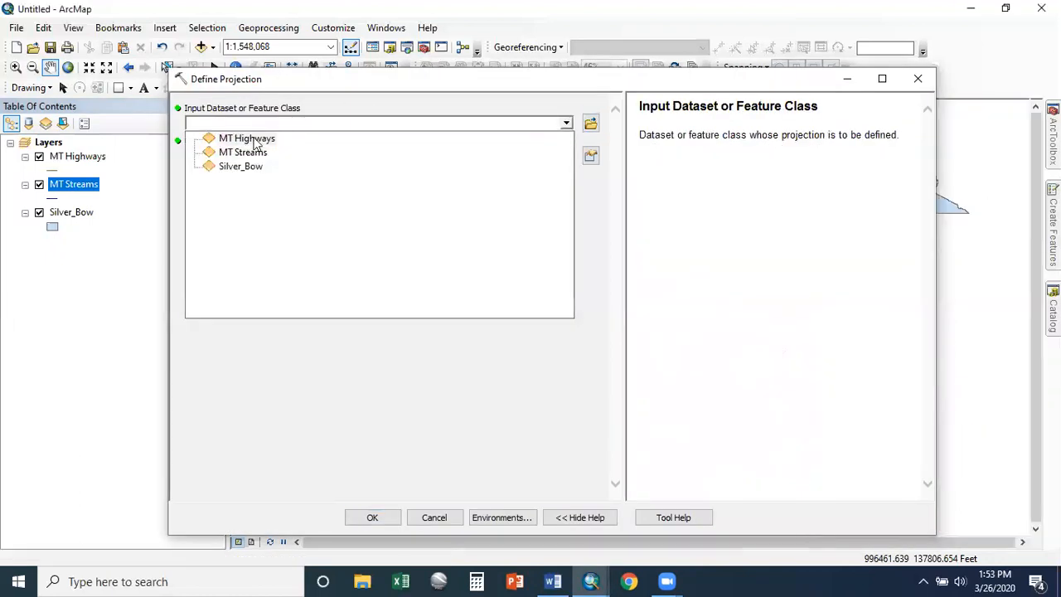
click(253, 139)
- Set the tool's coordinate system to NAD 1983 StatePlane Montana FIPS 2500 (Meters) from the projected State Plane NAD 1983 (Meters) group
click(592, 157)
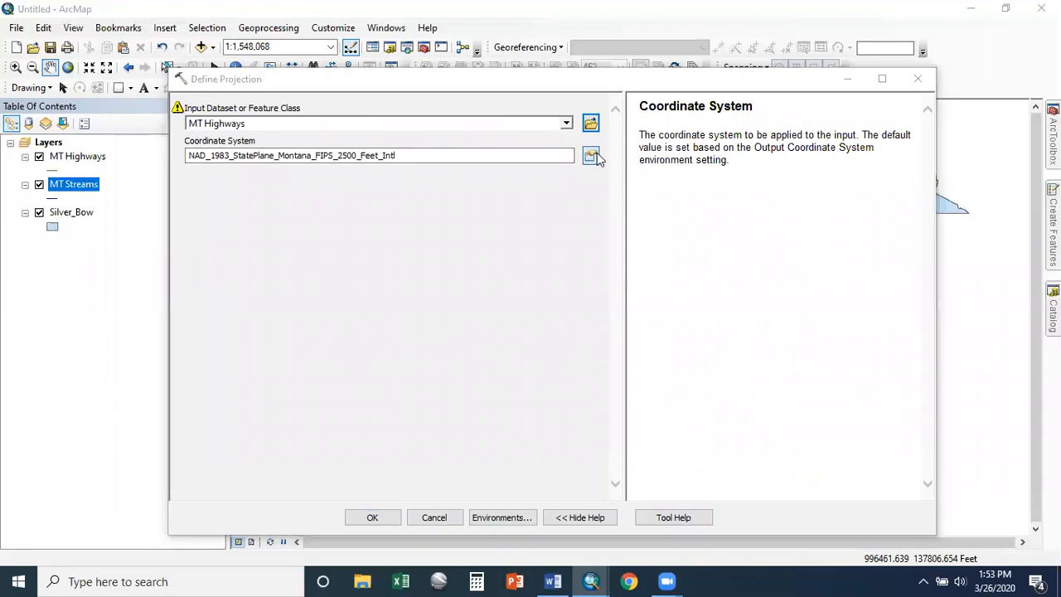
click(594, 205)
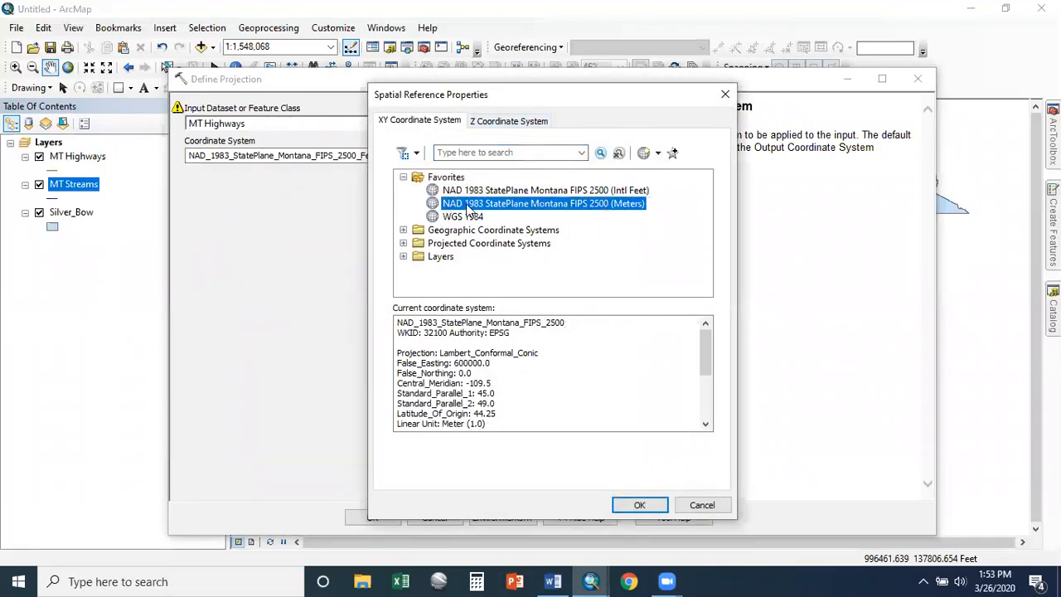
click(404, 244)
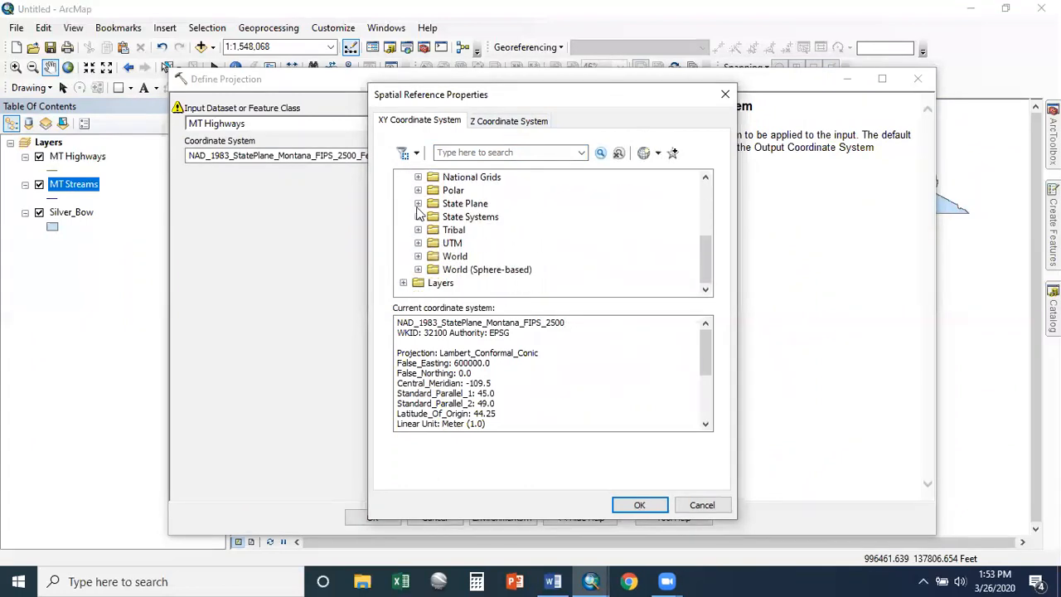
click(419, 203)
scroll(511, 276, down, 1)
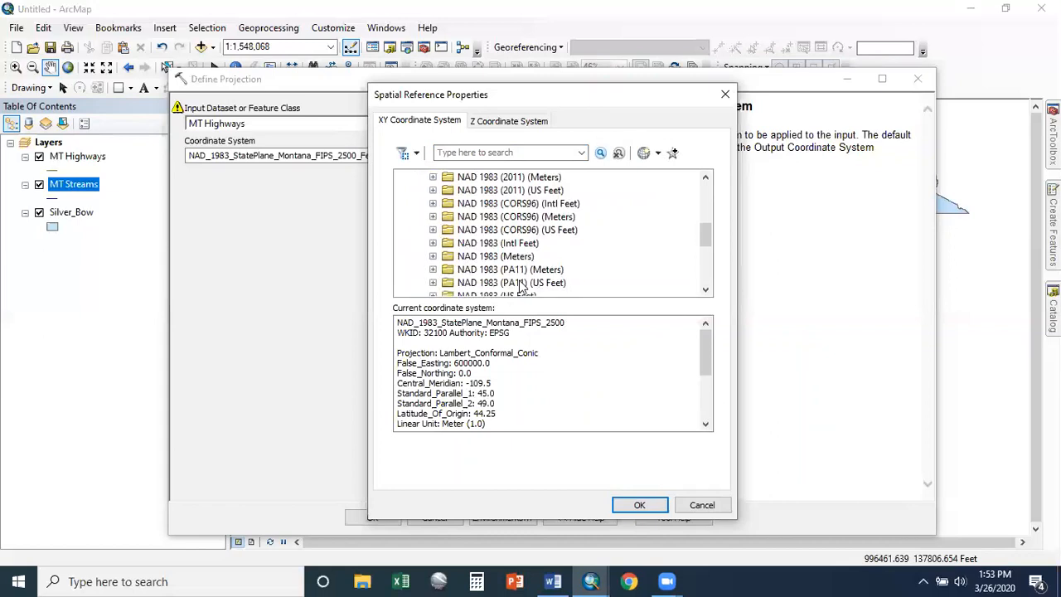
click(433, 257)
scroll(498, 262, down, 10)
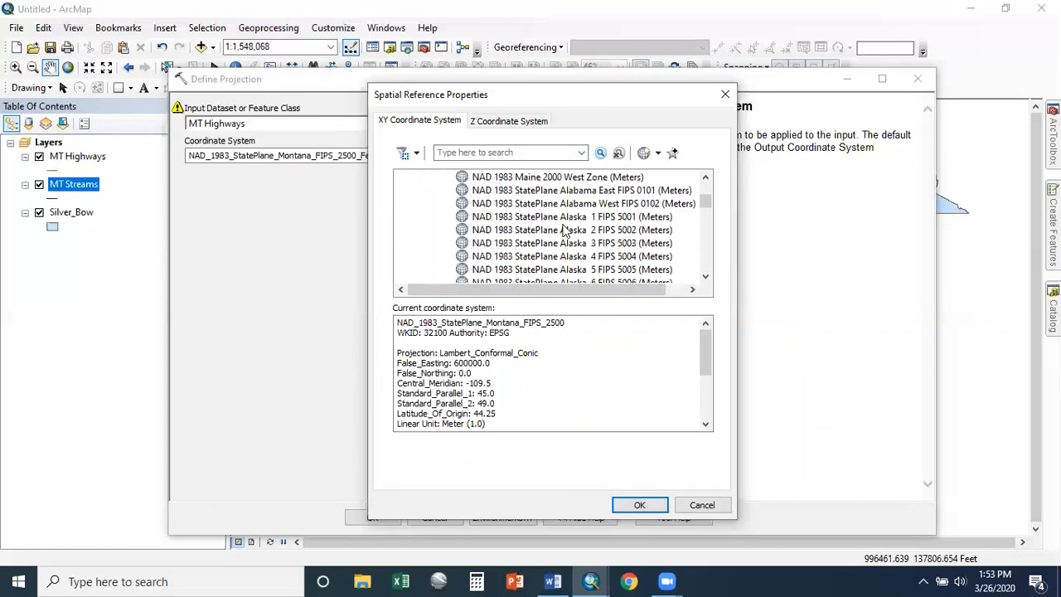
scroll(524, 264, down, 8)
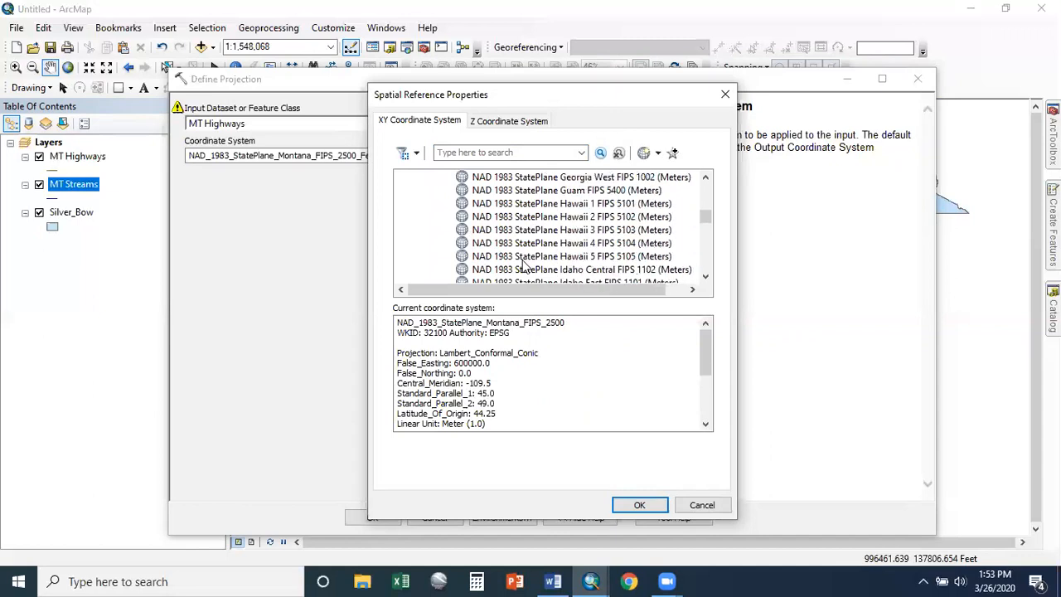
scroll(524, 263, down, 5)
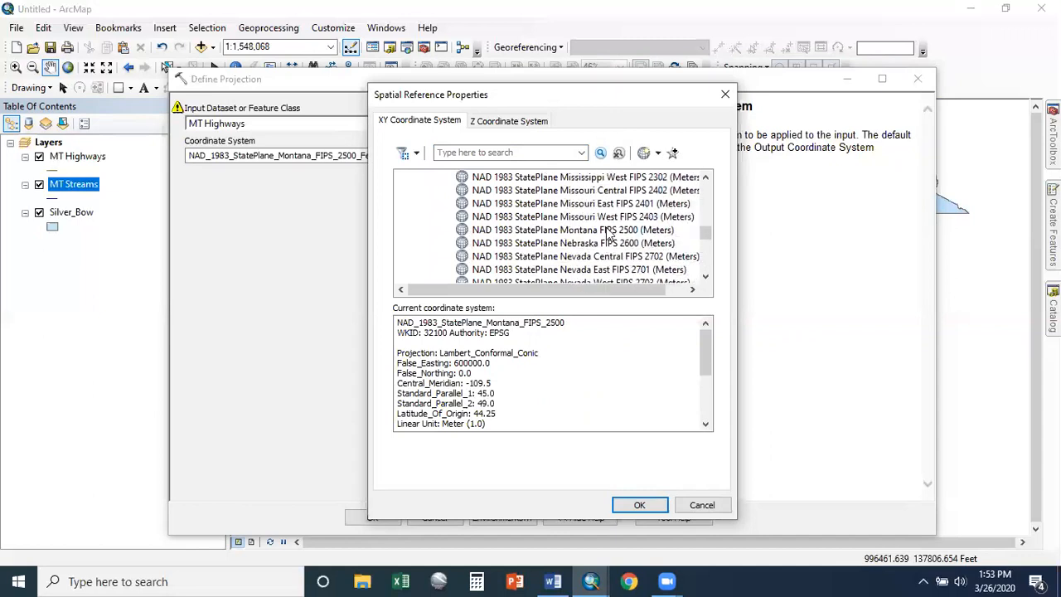
click(610, 230)
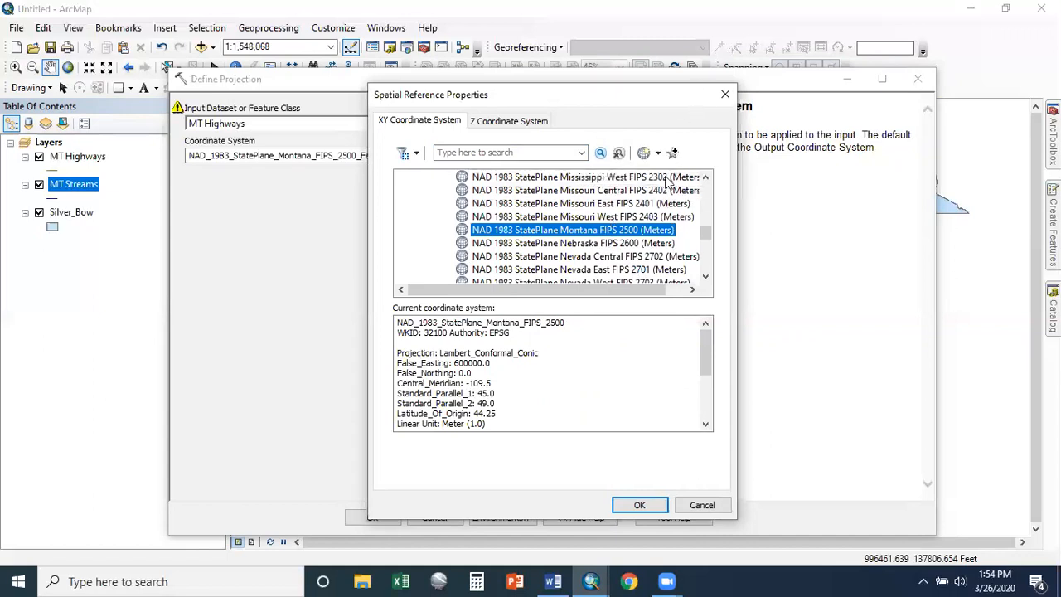
click(639, 504)
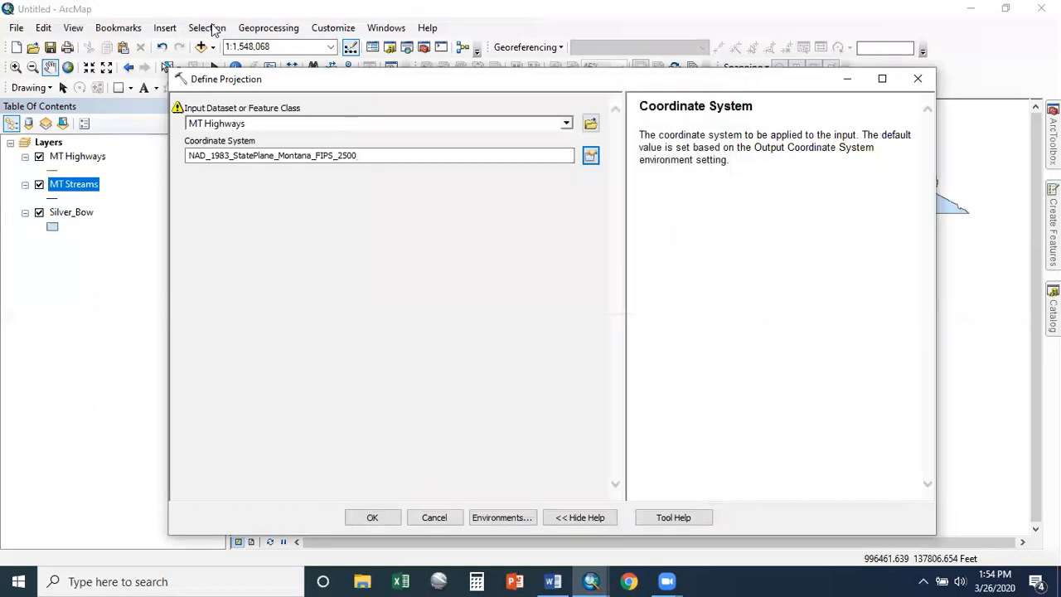
- Check the warning beside the input dataset and run Define Projection on MT Highways
mouse_move(178, 112)
drag(560, 79, 564, 58)
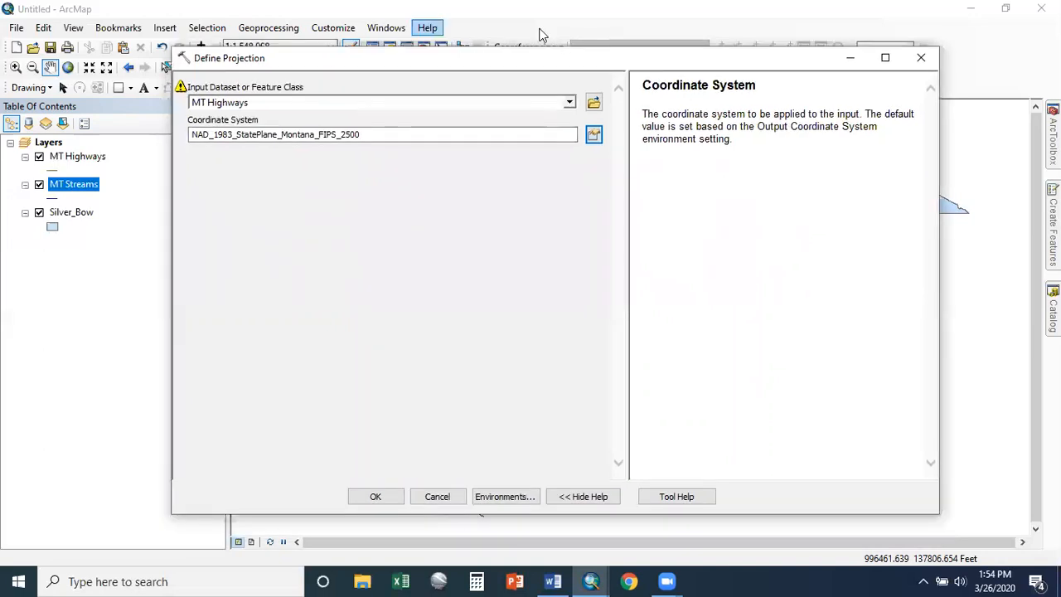
click(376, 496)
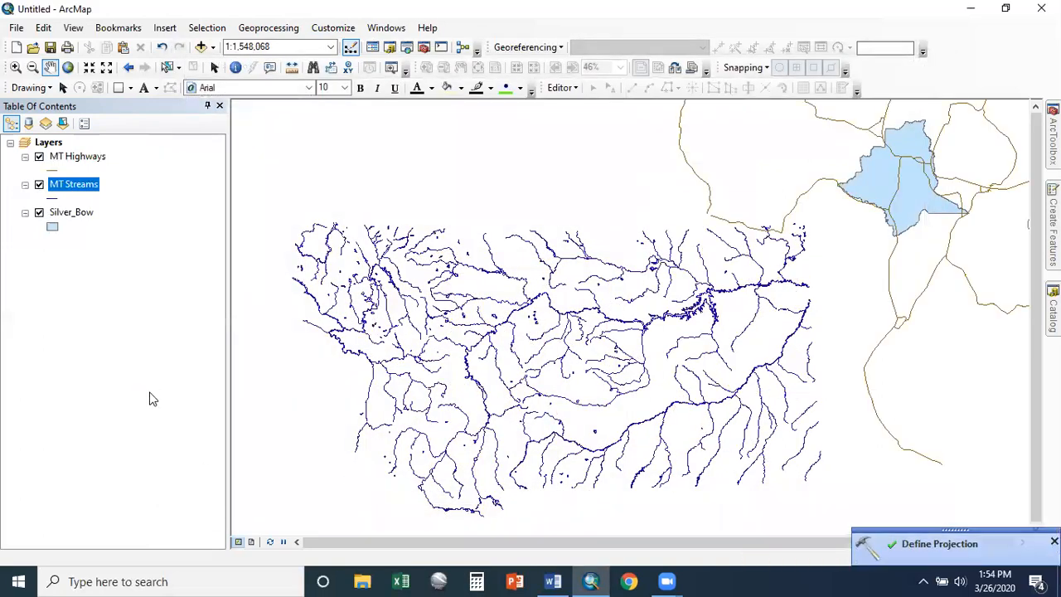
- Change the MT Highways symbol to a thick black line
click(89, 67)
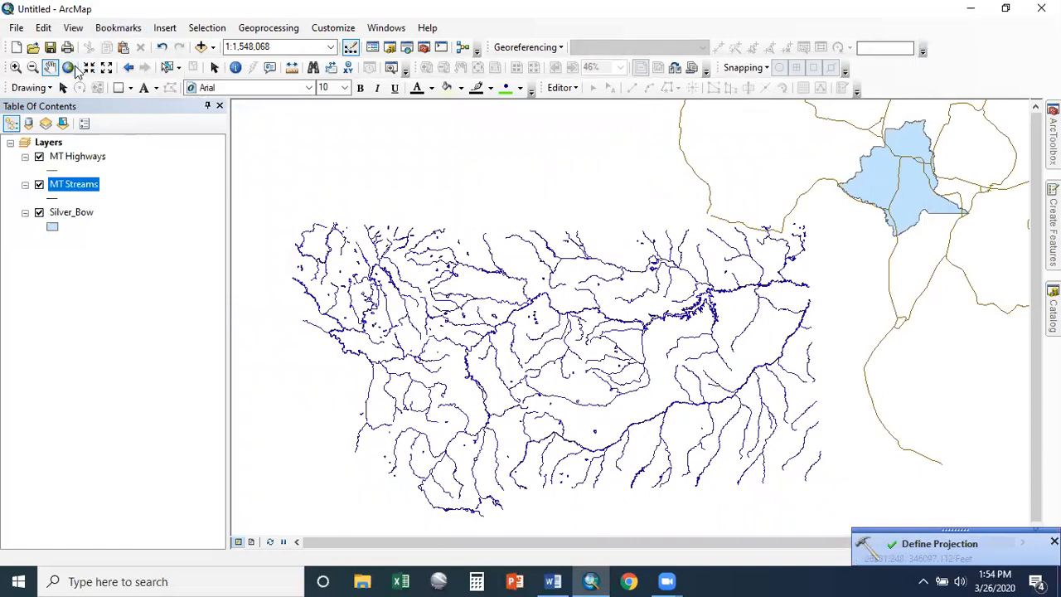
click(53, 170)
click(437, 278)
click(687, 253)
click(639, 454)
- Symbolize the Silver_Bow county polygon as Hollow with a red outline of width 2
click(51, 227)
click(375, 259)
double_click(698, 260)
text(2)
click(694, 285)
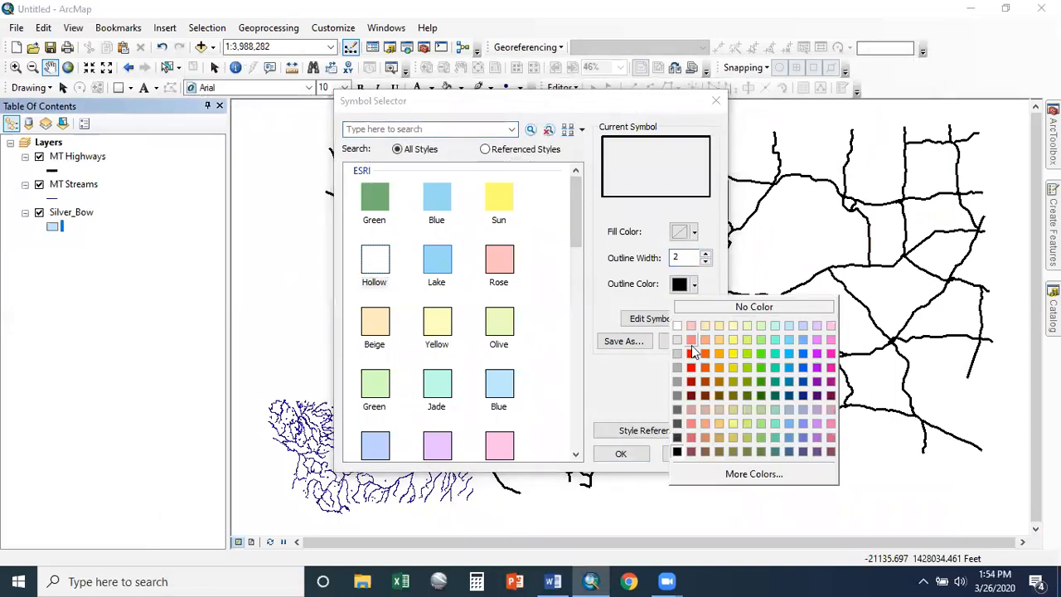
click(691, 347)
click(621, 453)
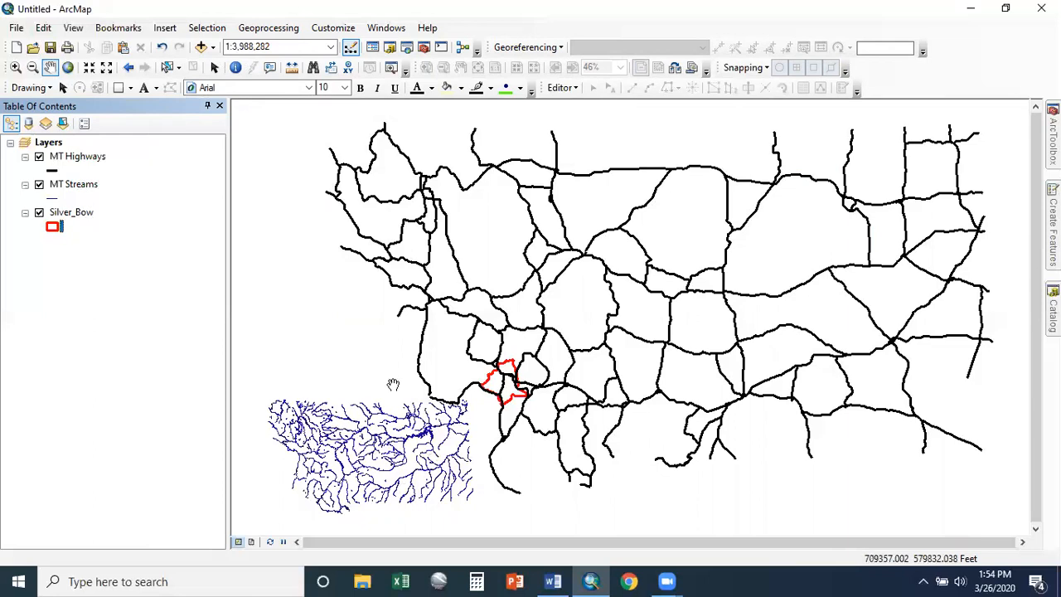
- Run Define Projection on MT Streams with the favorite coordinate system NAD 1983 StatePlane Montana FIPS 2500 (Meters)
click(1053, 139)
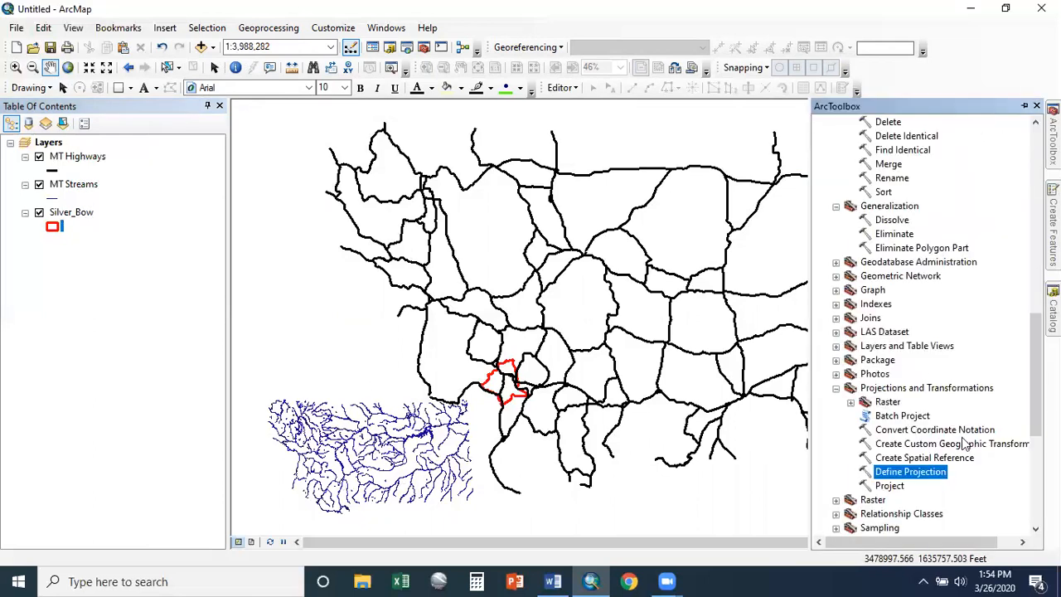
double_click(910, 471)
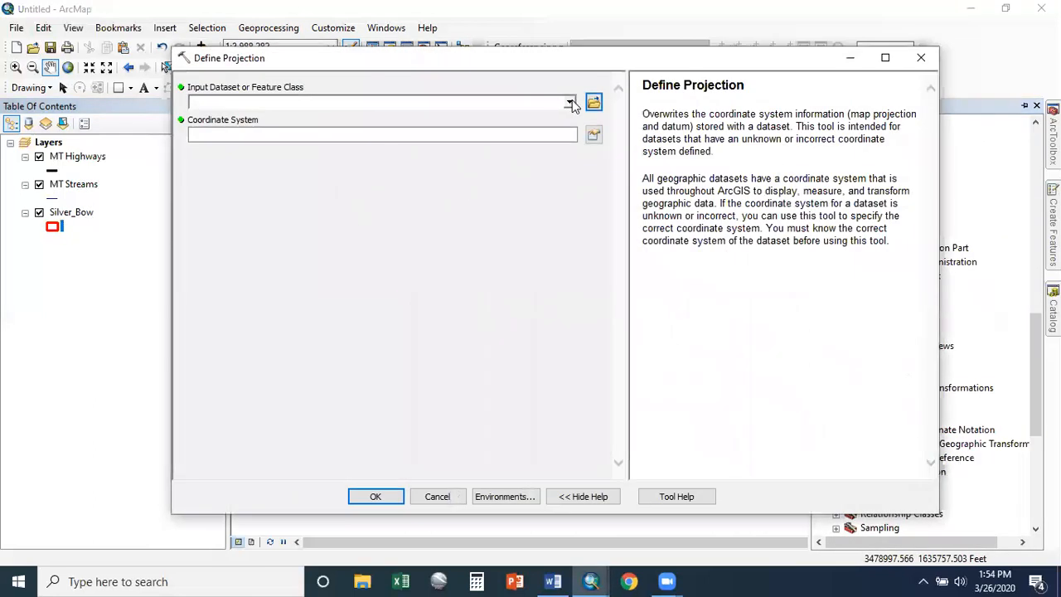
click(571, 103)
click(264, 136)
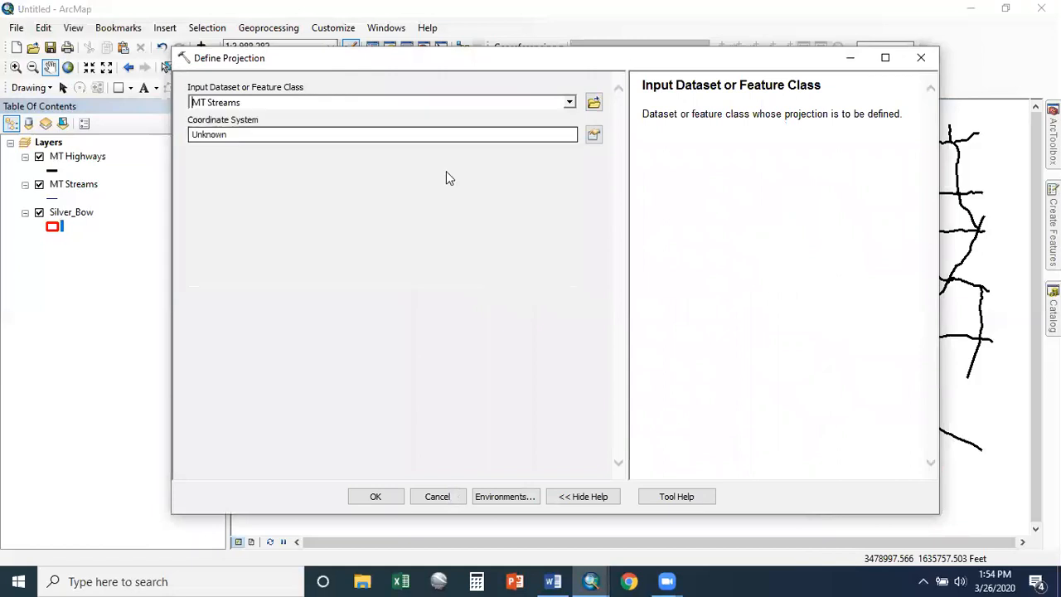
click(593, 137)
click(557, 183)
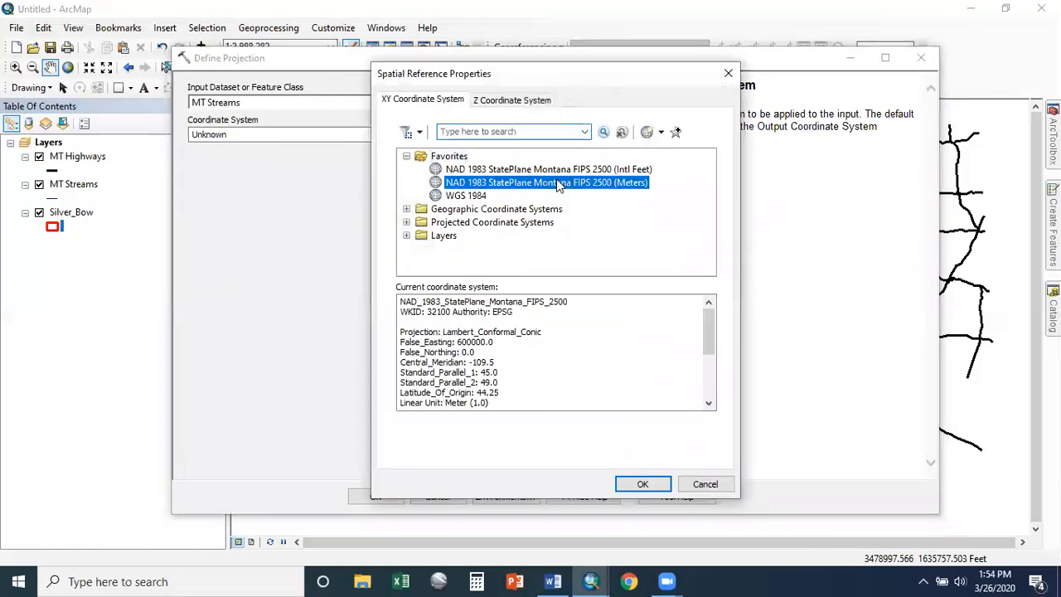
click(643, 485)
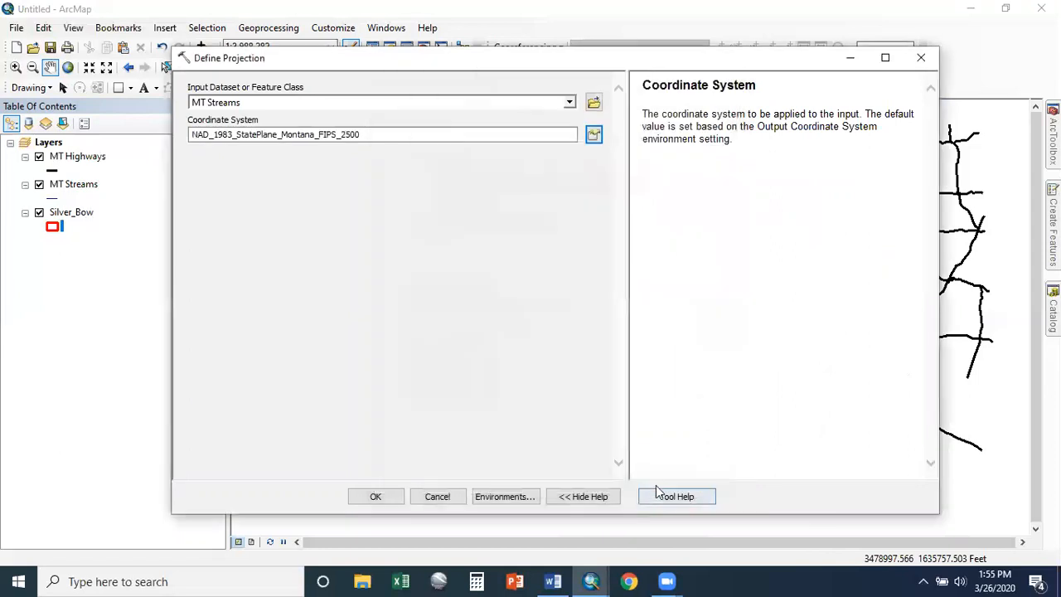
click(376, 496)
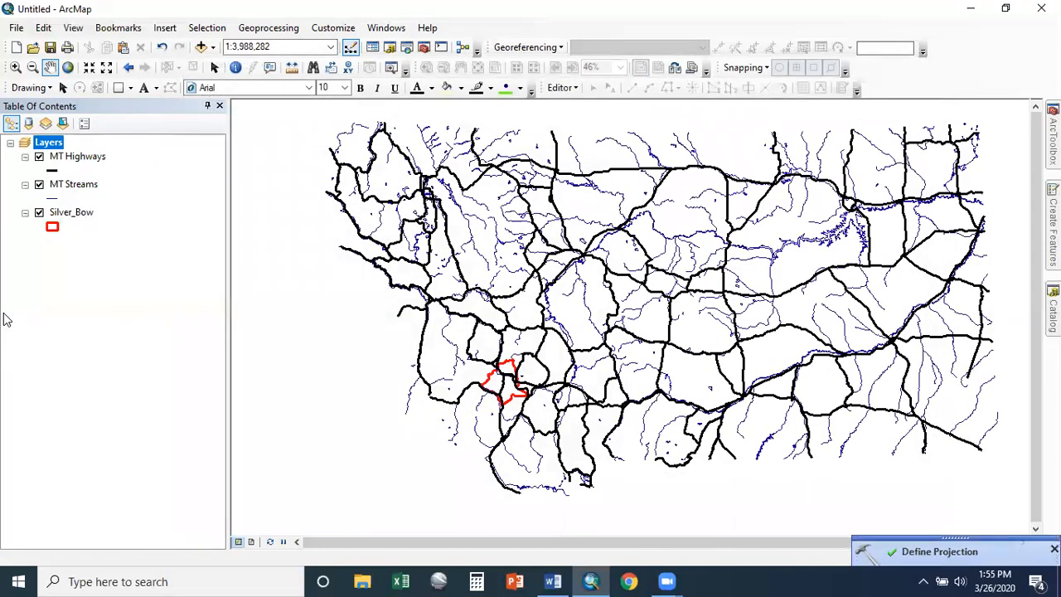
- Symbolize the MT Streams layer with the River line symbol at width 3
click(53, 199)
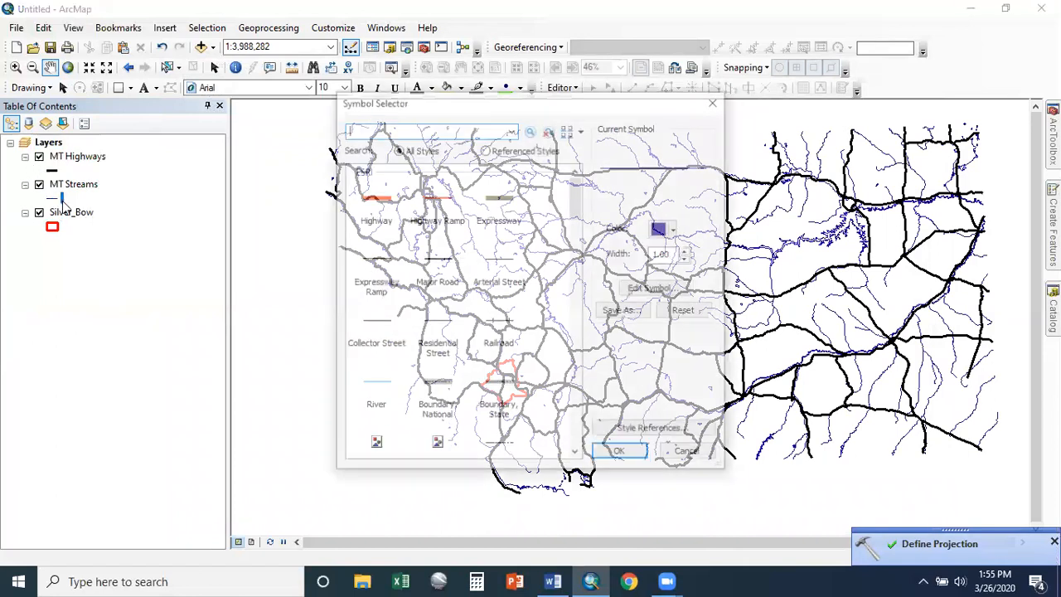
click(386, 386)
double_click(674, 258)
text(3)
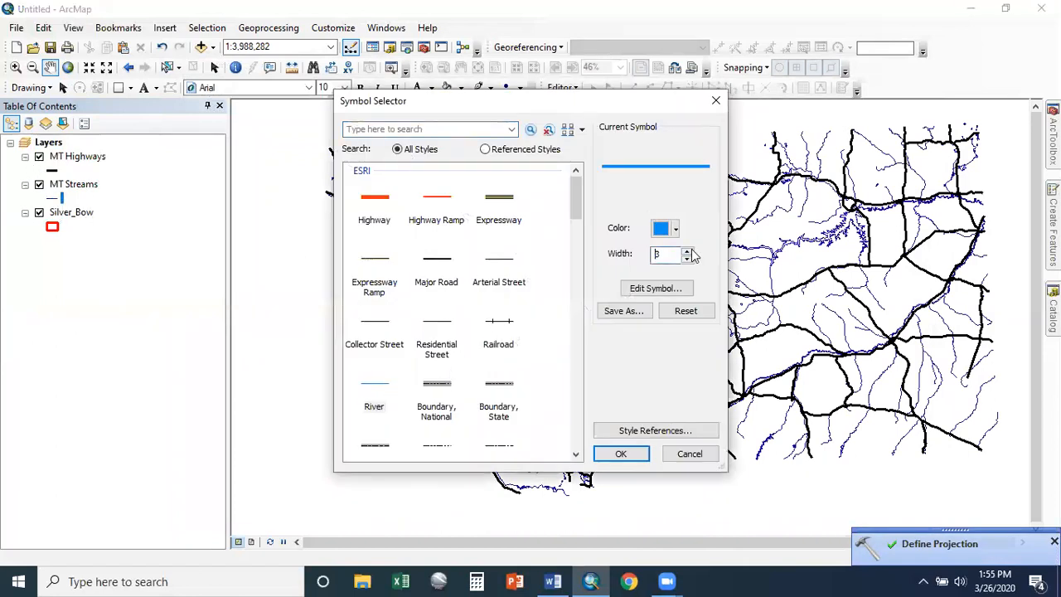
click(624, 456)
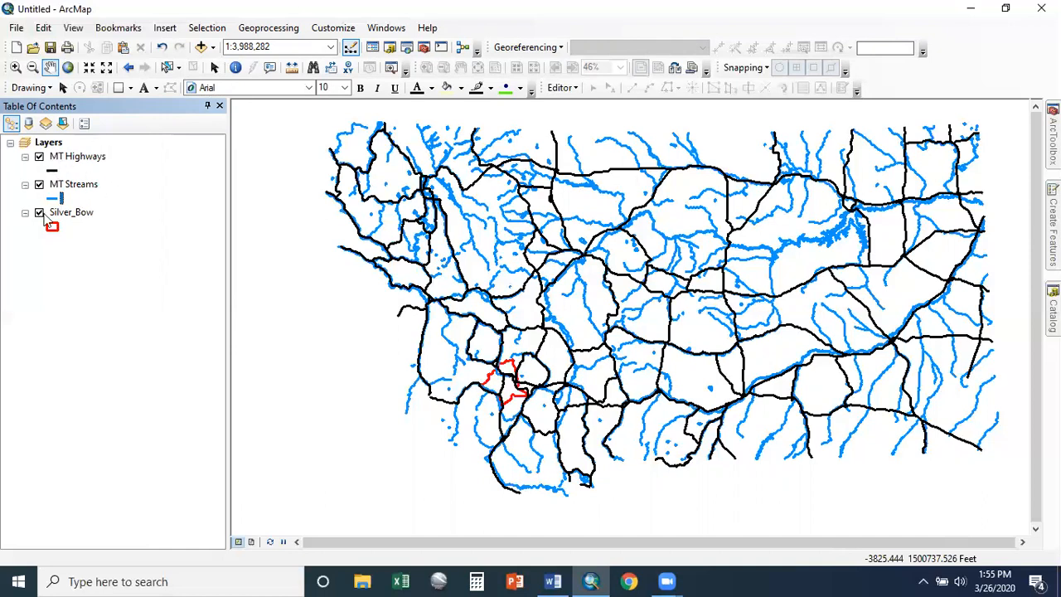
- Set the data frame's coordinate system to NAD 1983 StatePlane Montana FIPS 2500 (Meters)
right_click(38, 149)
click(131, 477)
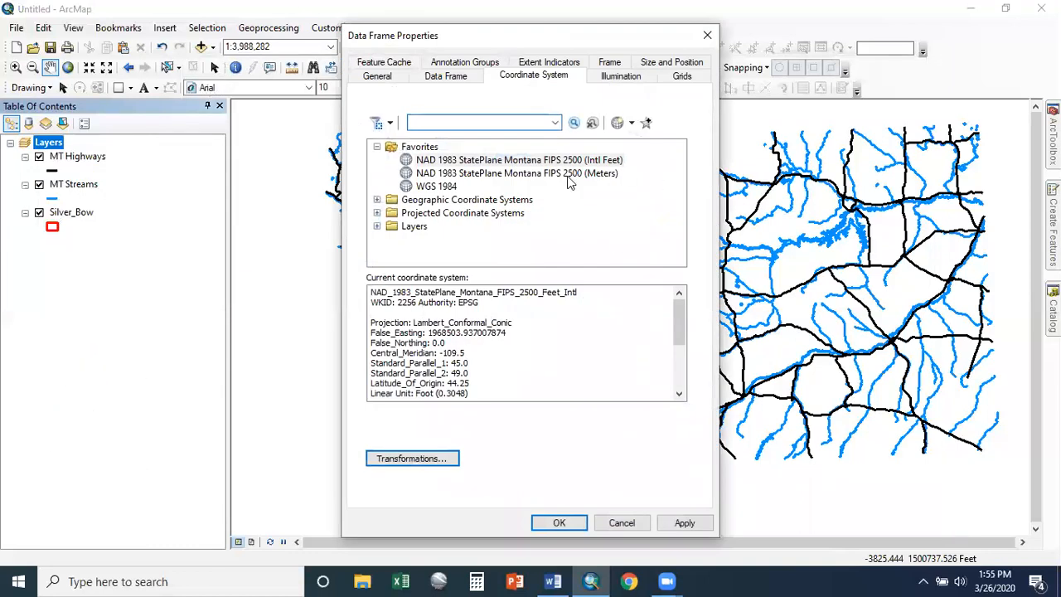
click(570, 176)
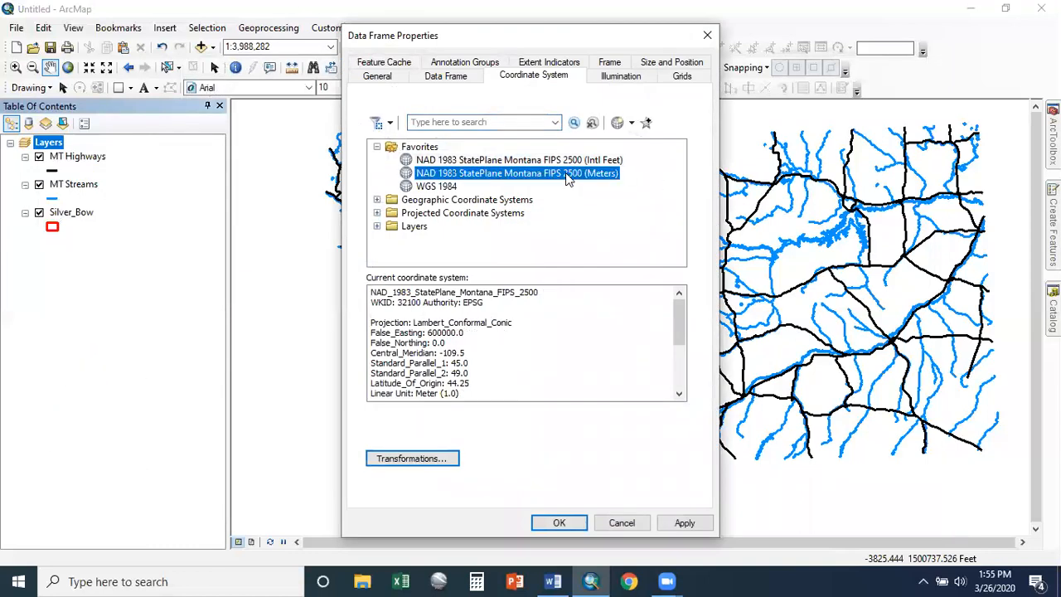
click(560, 523)
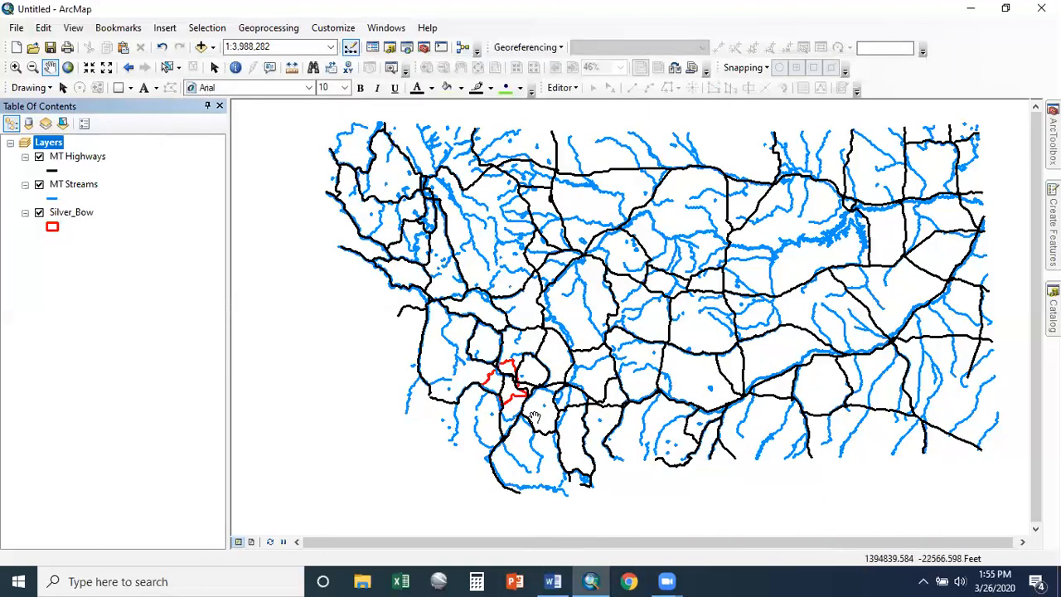
click(52, 68)
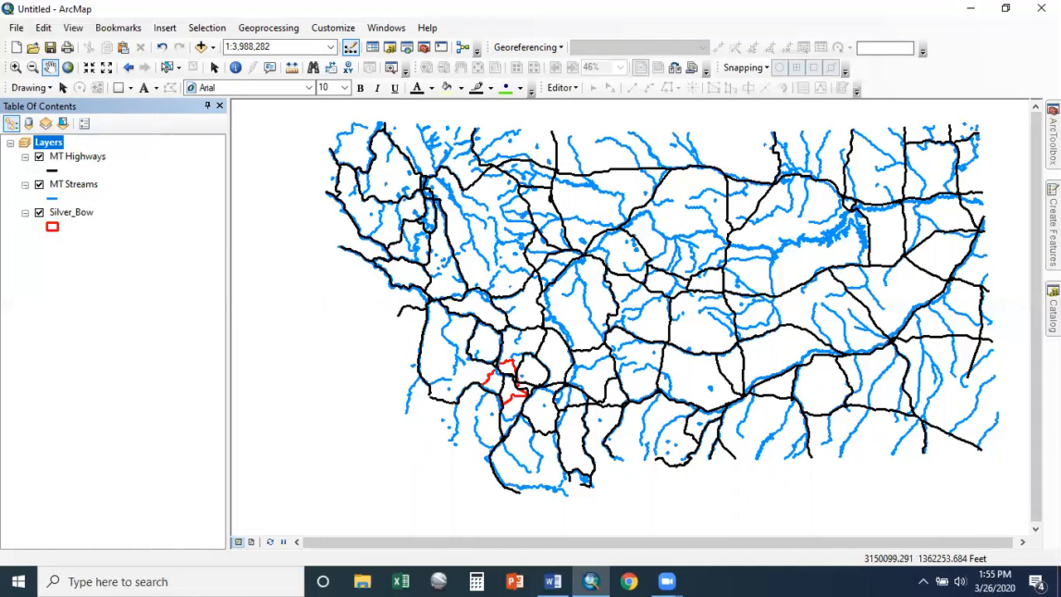
- Set up the Clip analysis tool with MT Streams as input features and Silver_Bow as clip features
mouse_move(1053, 135)
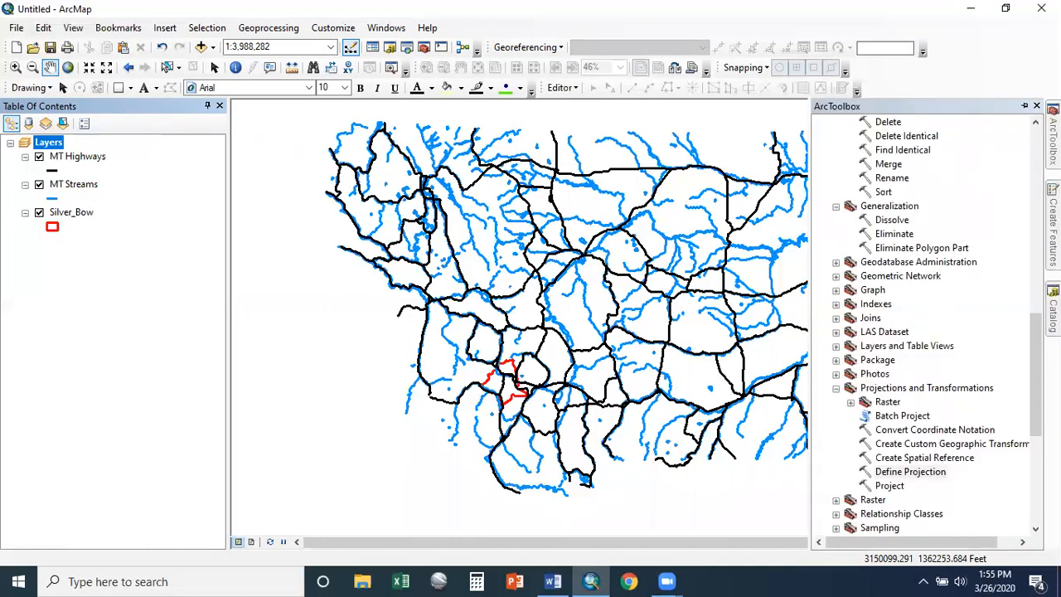
scroll(992, 232, up, 15)
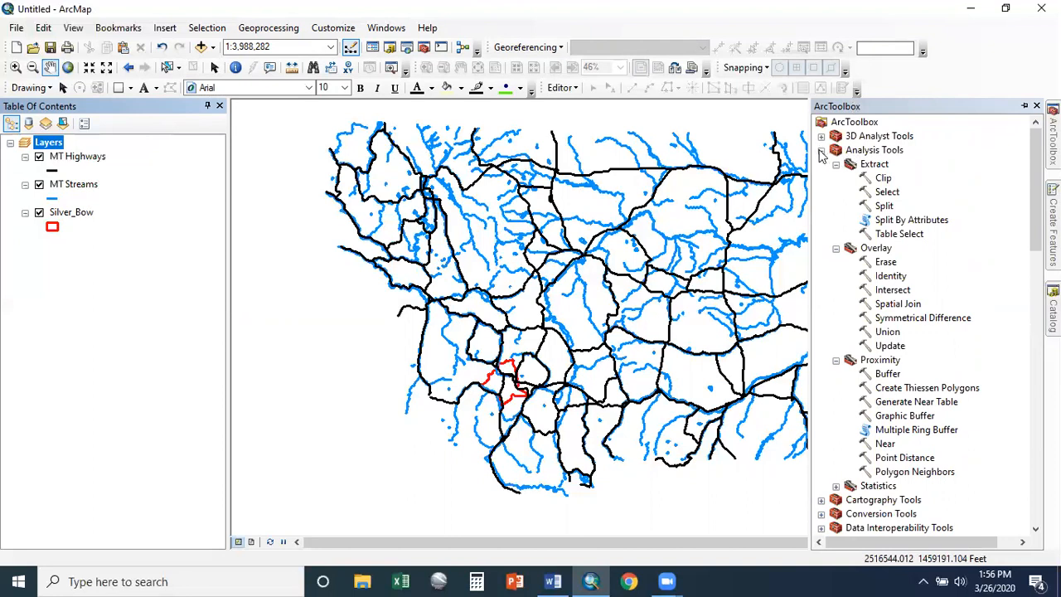
click(883, 179)
double_click(886, 181)
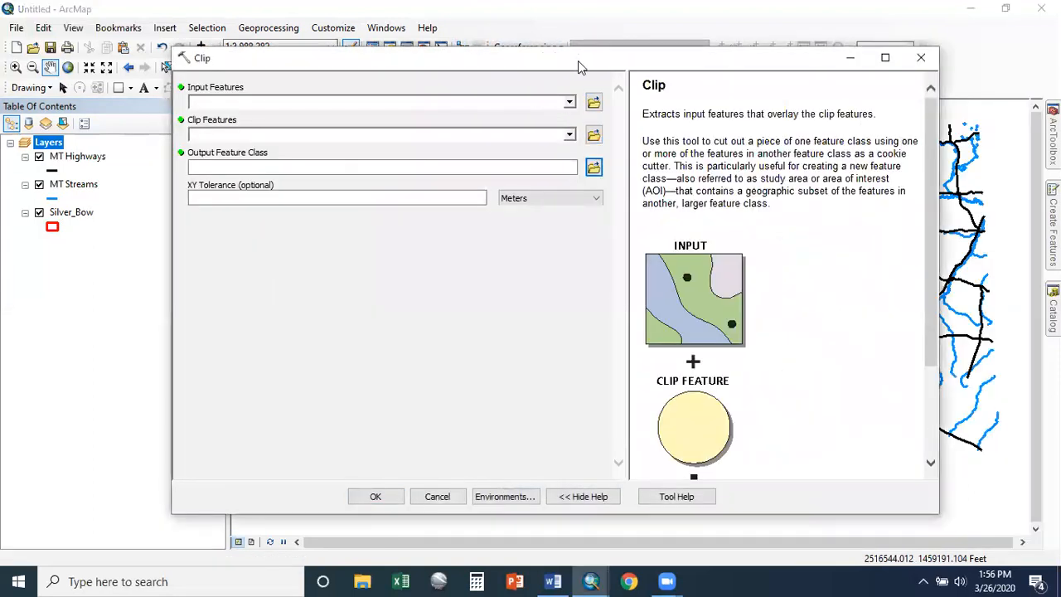
drag(578, 60, 861, 43)
click(852, 84)
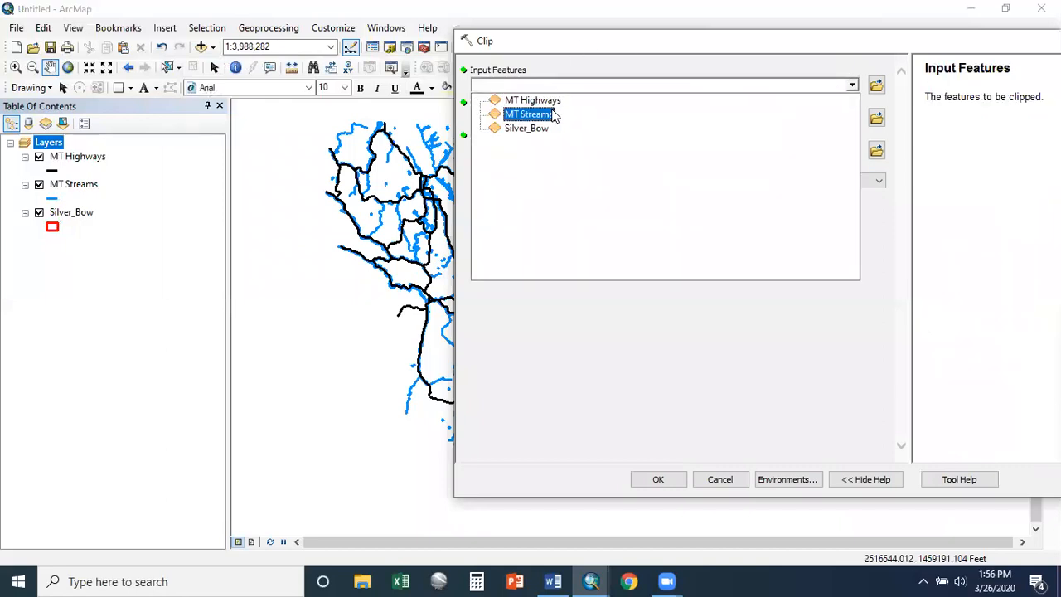
click(548, 120)
click(852, 118)
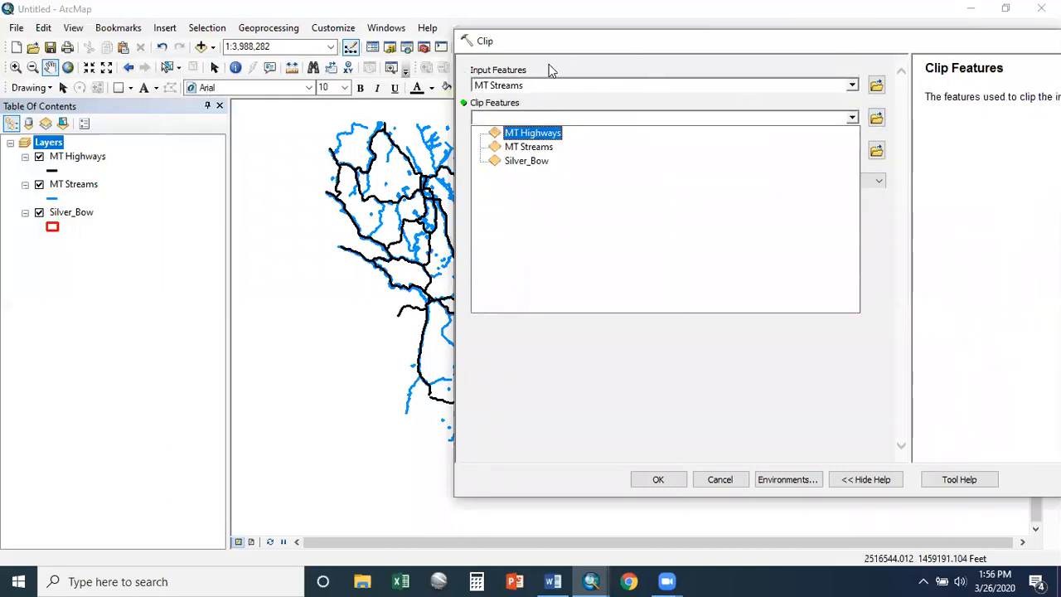
click(539, 161)
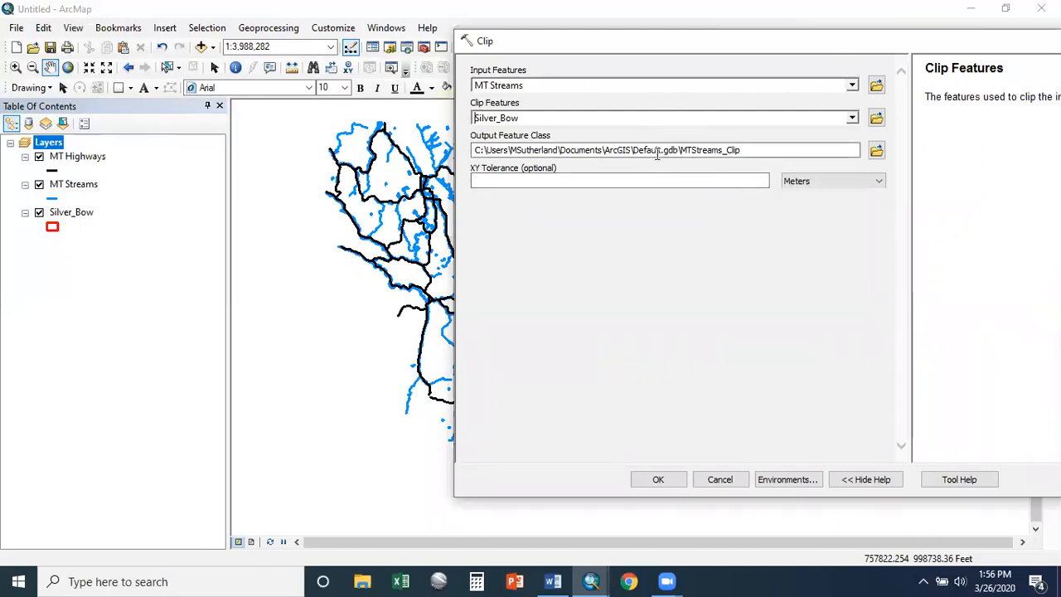
- Create a file geodatabase named Analysis tools in the project folder while browsing for the clip output location
click(877, 152)
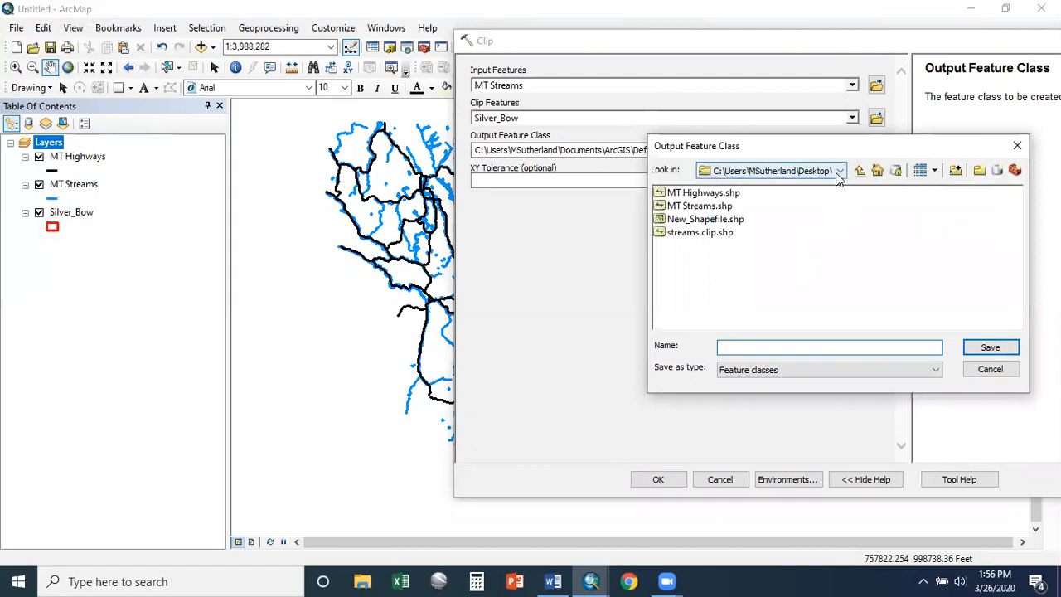
click(998, 171)
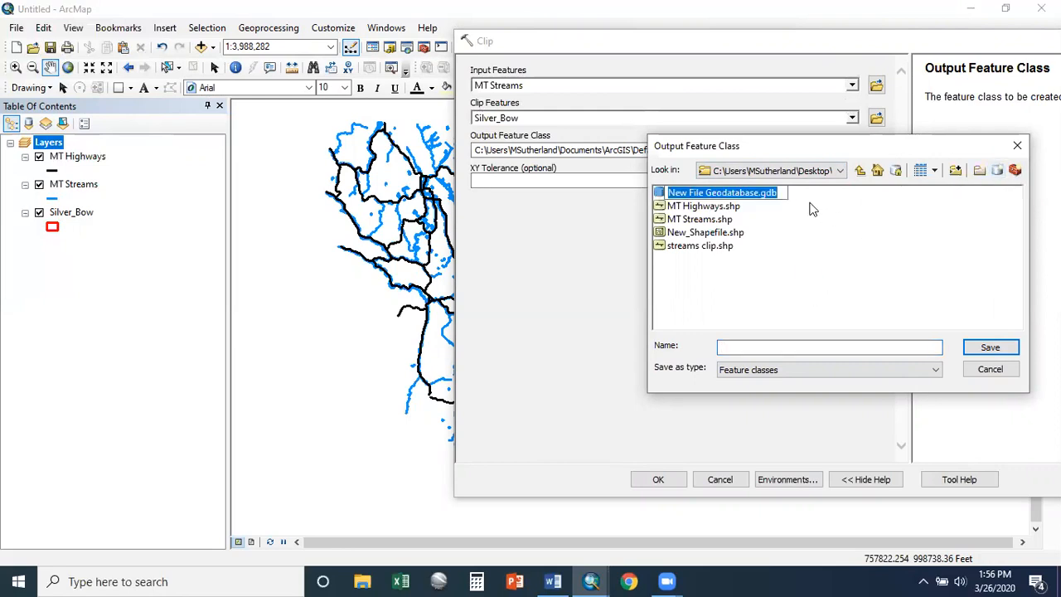
drag(758, 196, 632, 203)
text(Analysis tools)
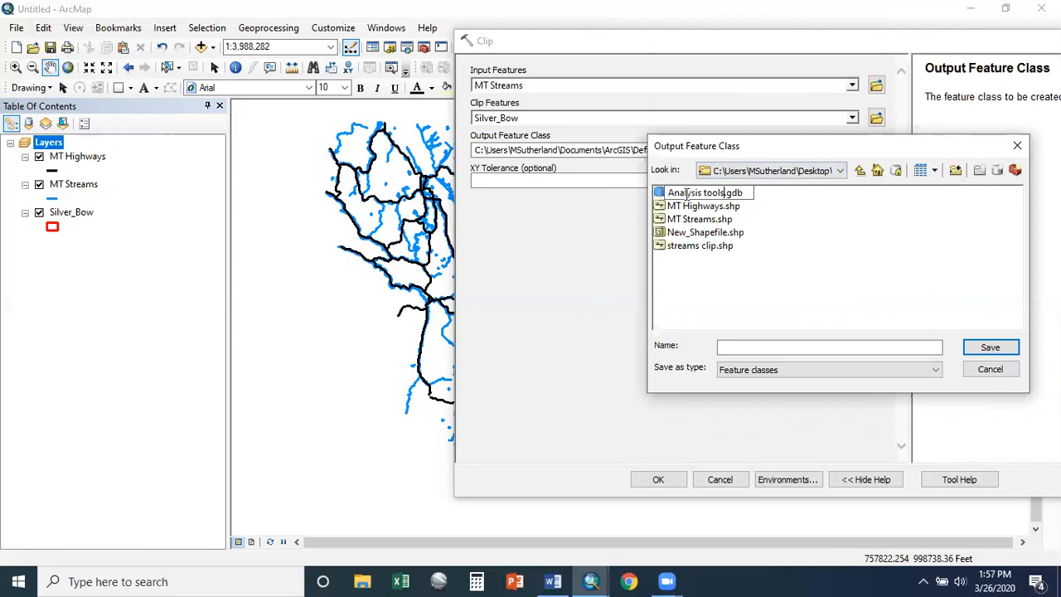
click(796, 286)
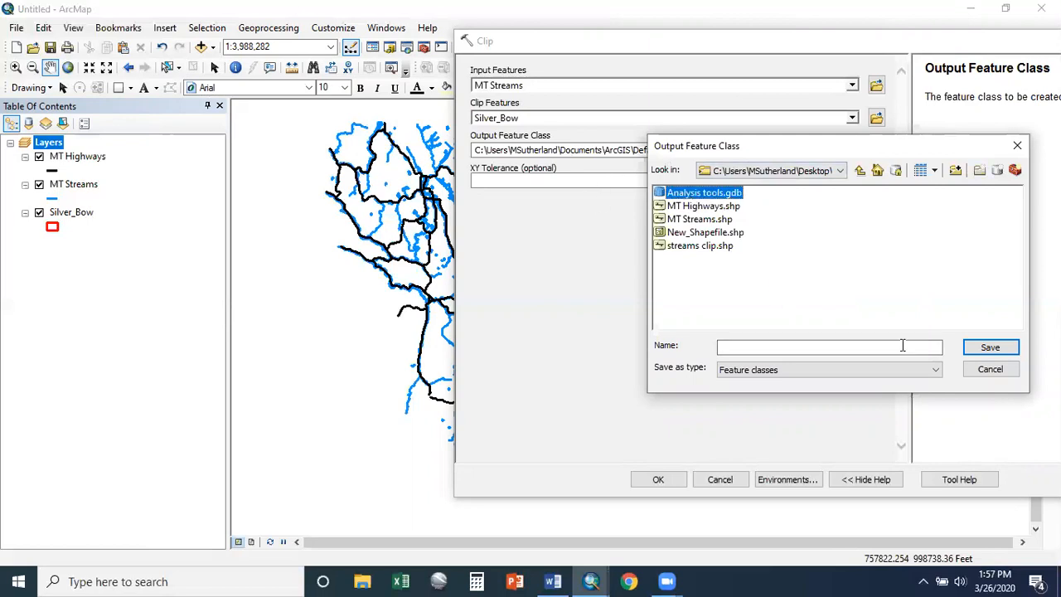
- Name the output feature class SilverBow Streams in the project folder and run the clip
click(1002, 351)
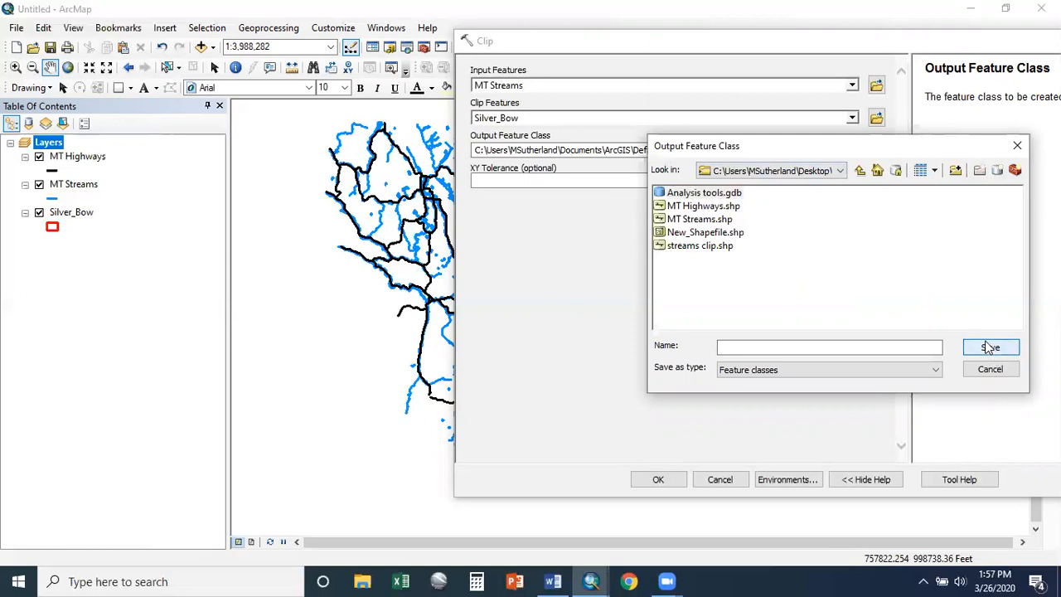
click(752, 347)
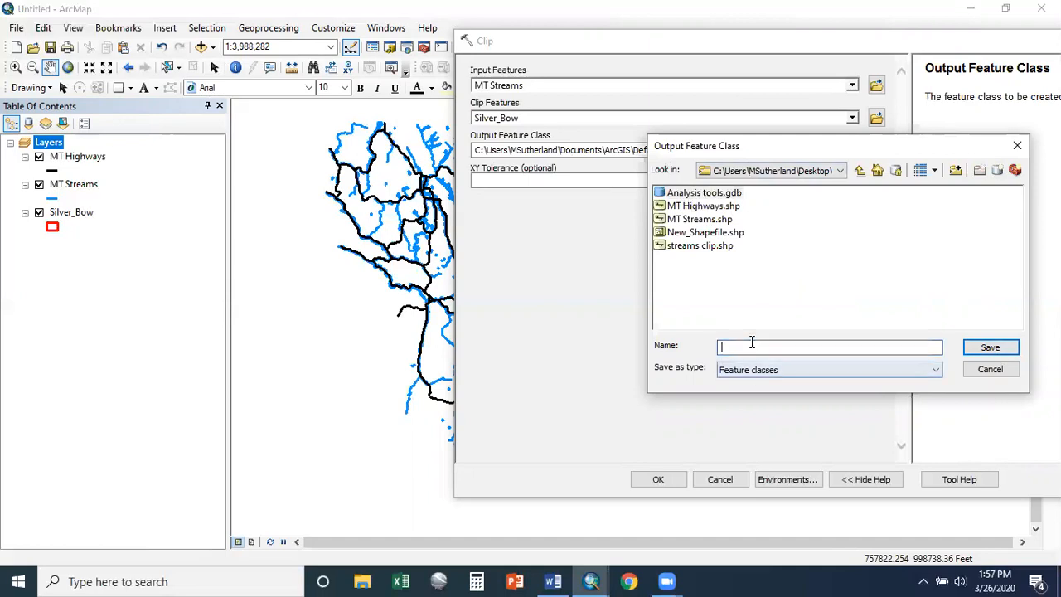
text(SilverBow Streams)
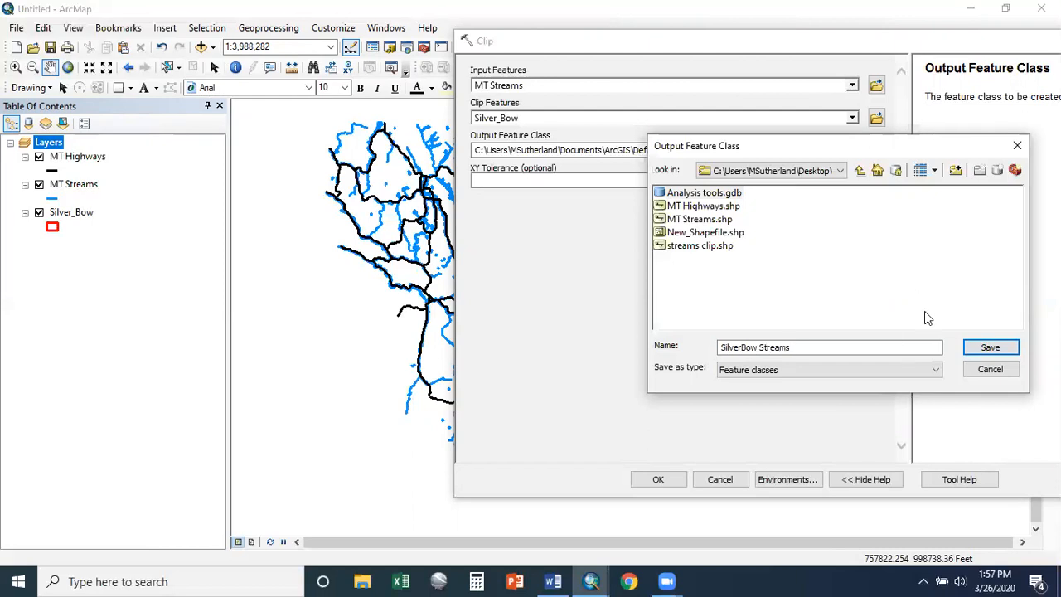
click(991, 348)
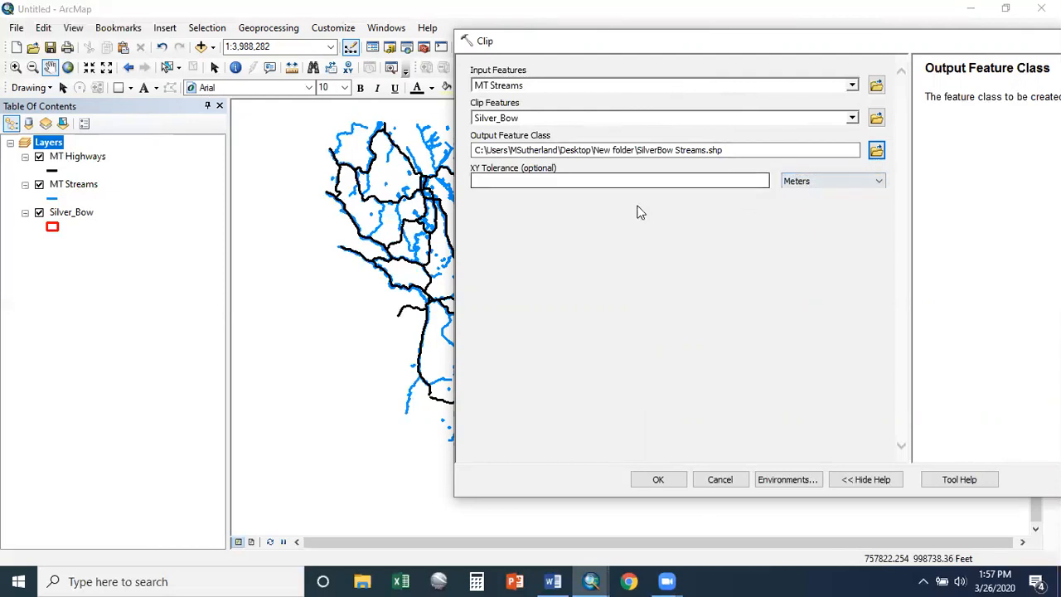
click(658, 480)
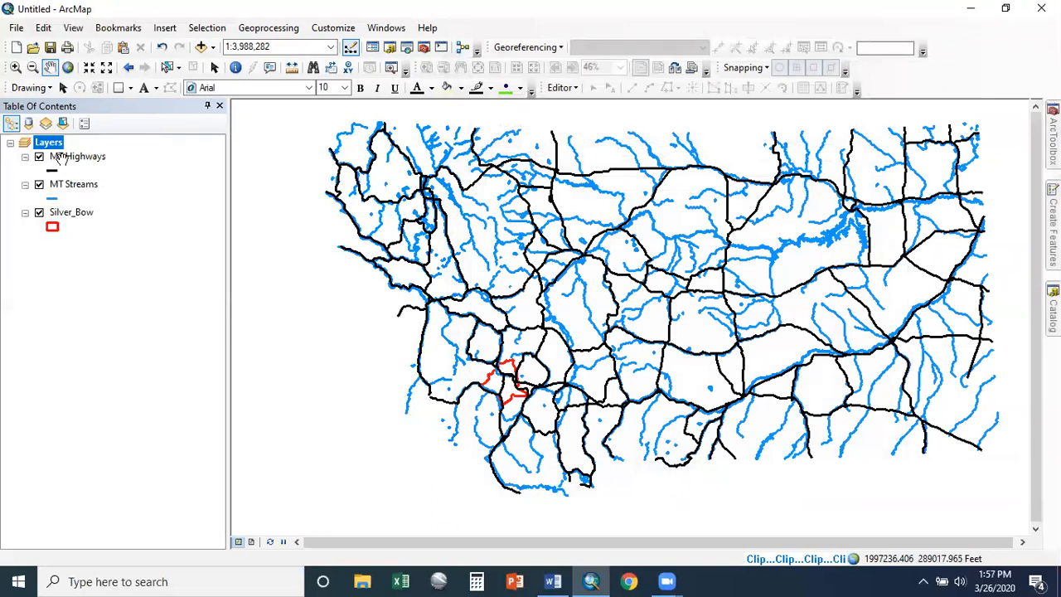
- Hide the MT Streams and MT Highways layers and zoom the map to the Silver_Bow layer
click(39, 212)
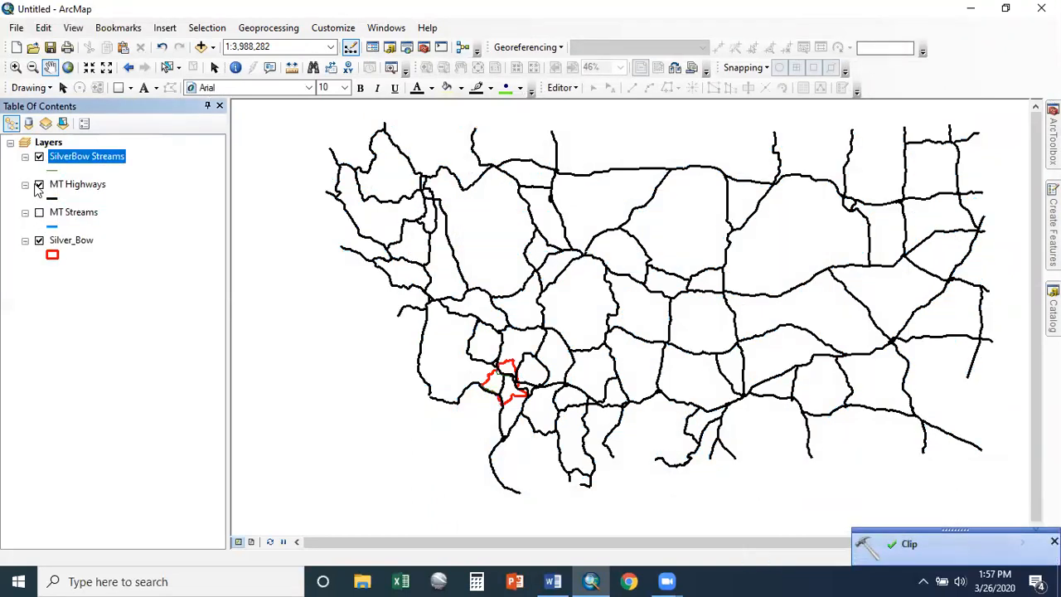
click(39, 184)
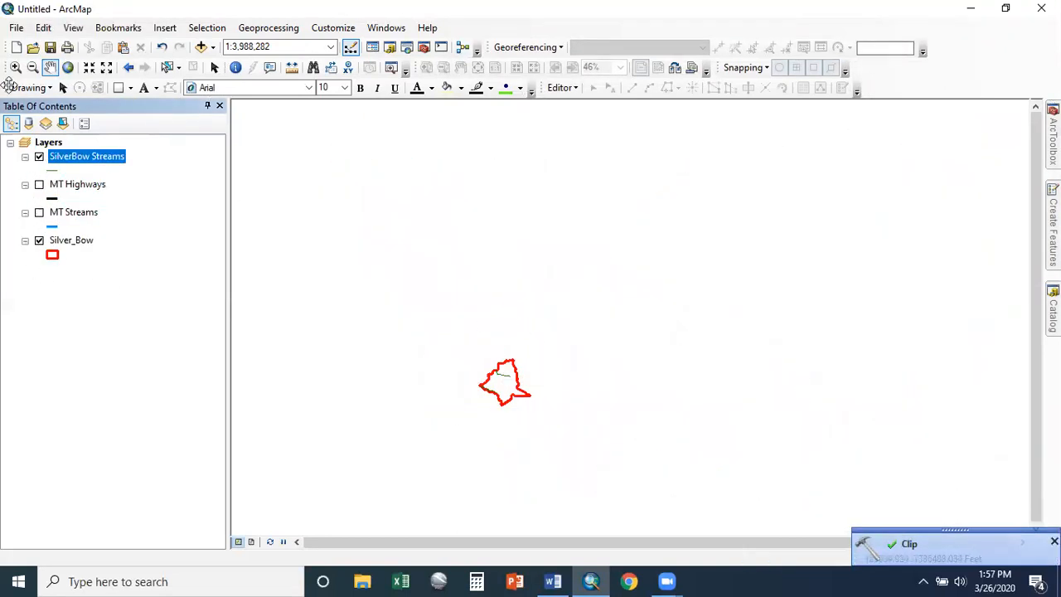
right_click(93, 242)
click(150, 311)
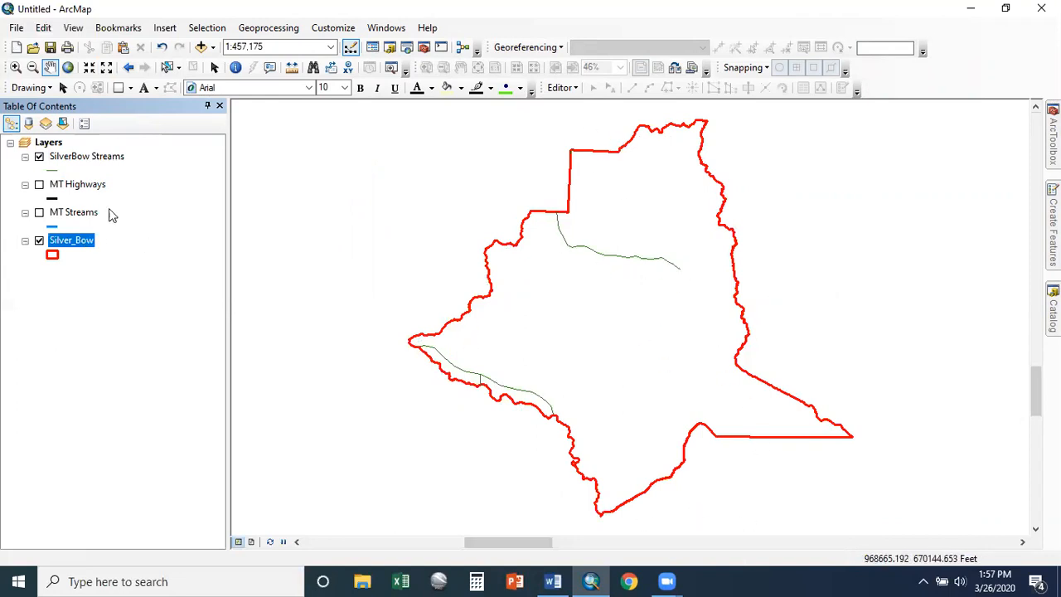
- Hide the SilverBow Streams layer and show MT Highways and MT Streams again
click(39, 157)
click(39, 185)
click(38, 213)
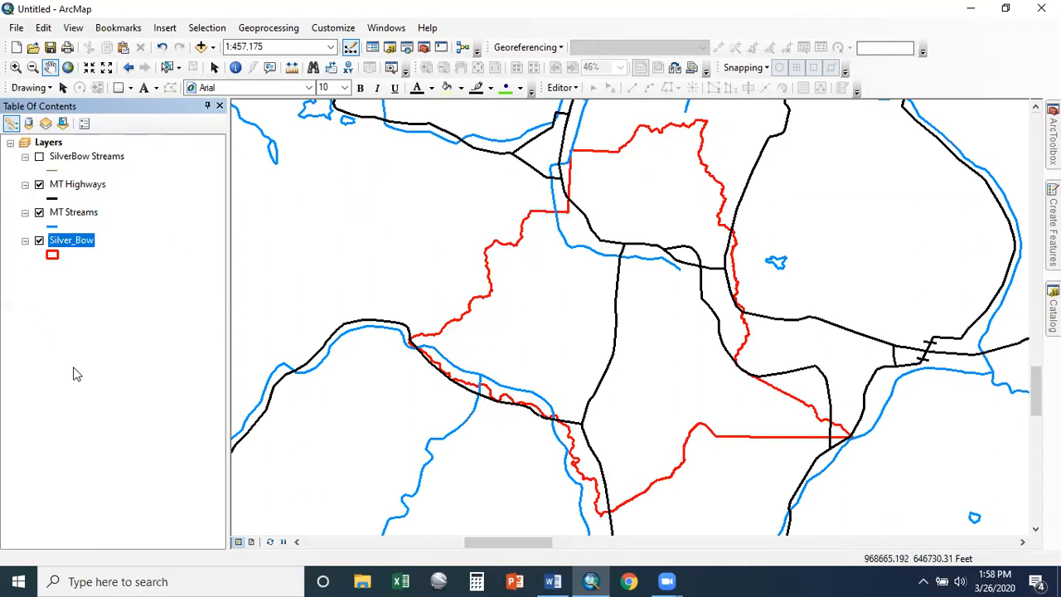
- Switch to Chrome, search Google for ESRI and open the Esri GIS Mapping Software website
click(630, 580)
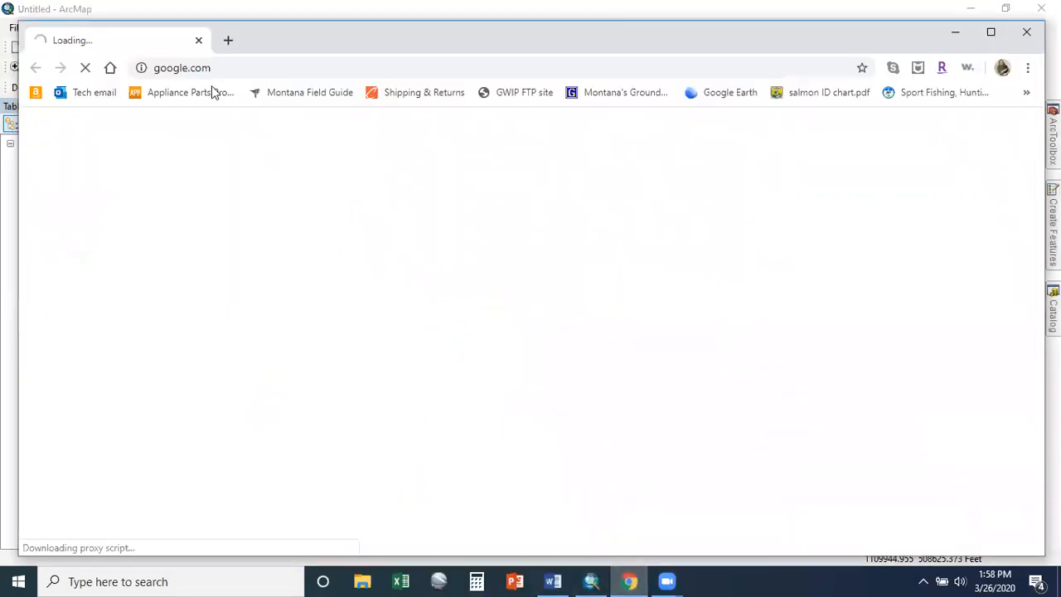
click(239, 64)
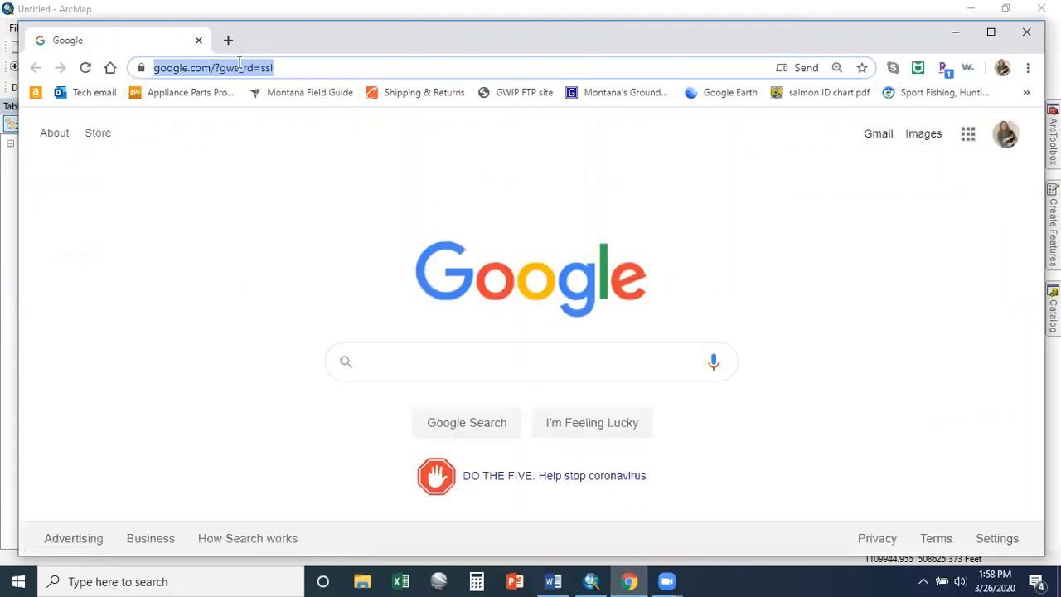
text(ESRI)
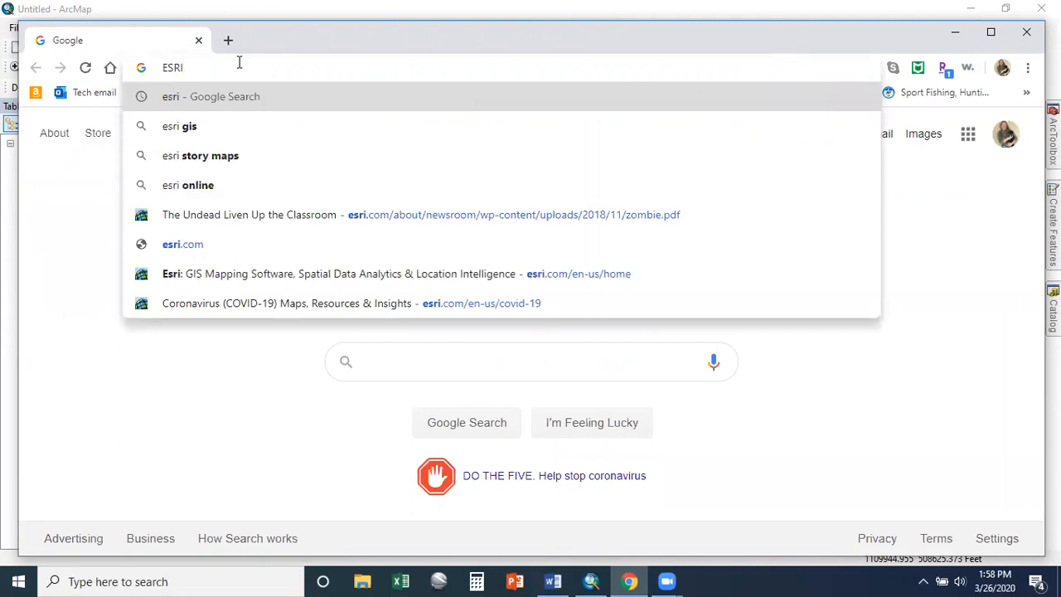
key(Return)
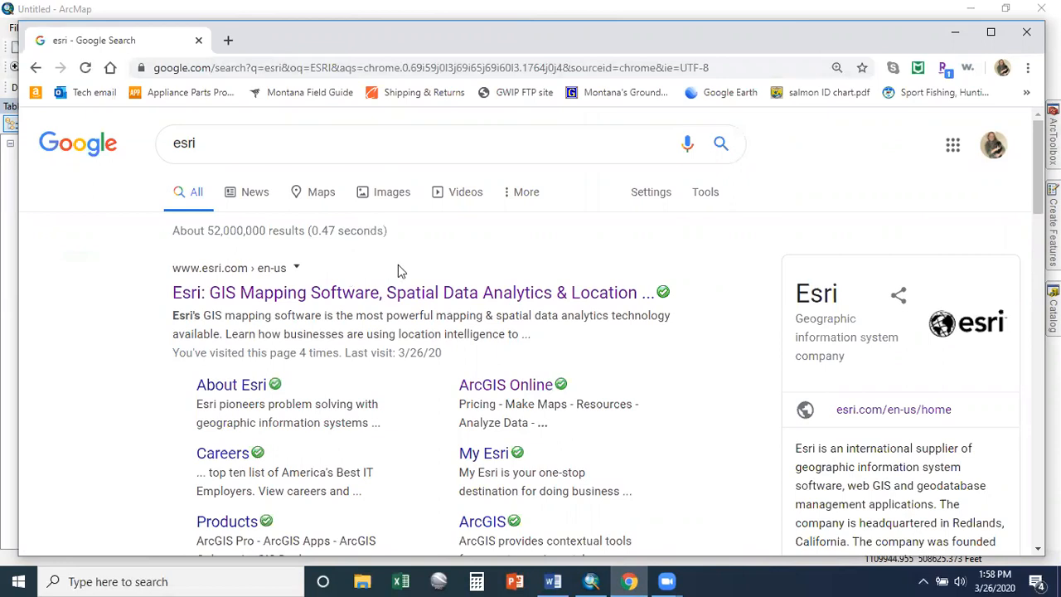
click(464, 294)
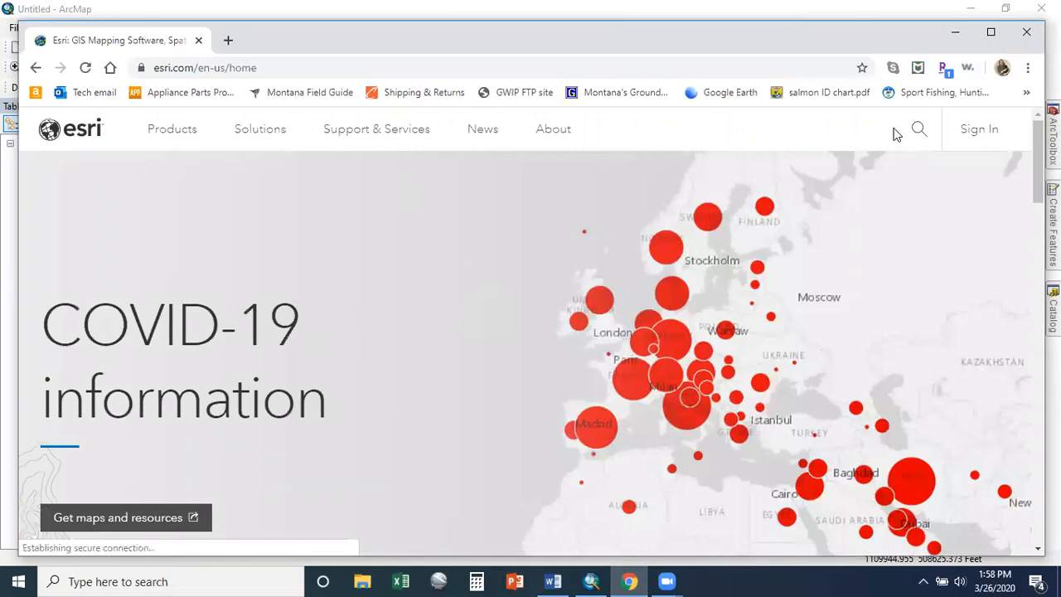
- Search the Esri site for "world imagery map" and open the Basemaps and Imagery | Digital Map Solutions page
click(920, 181)
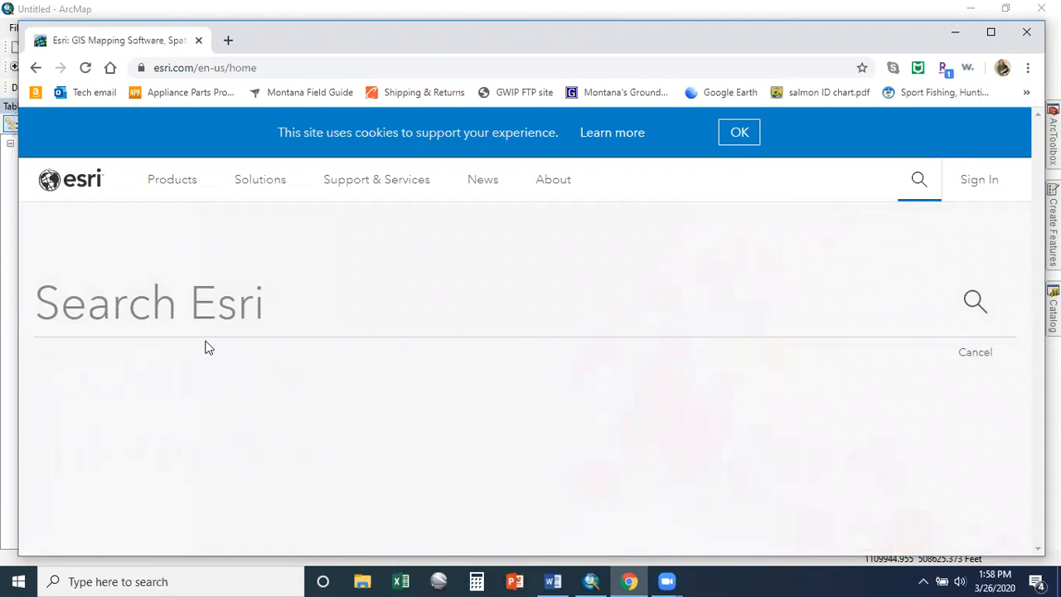
text(worl)
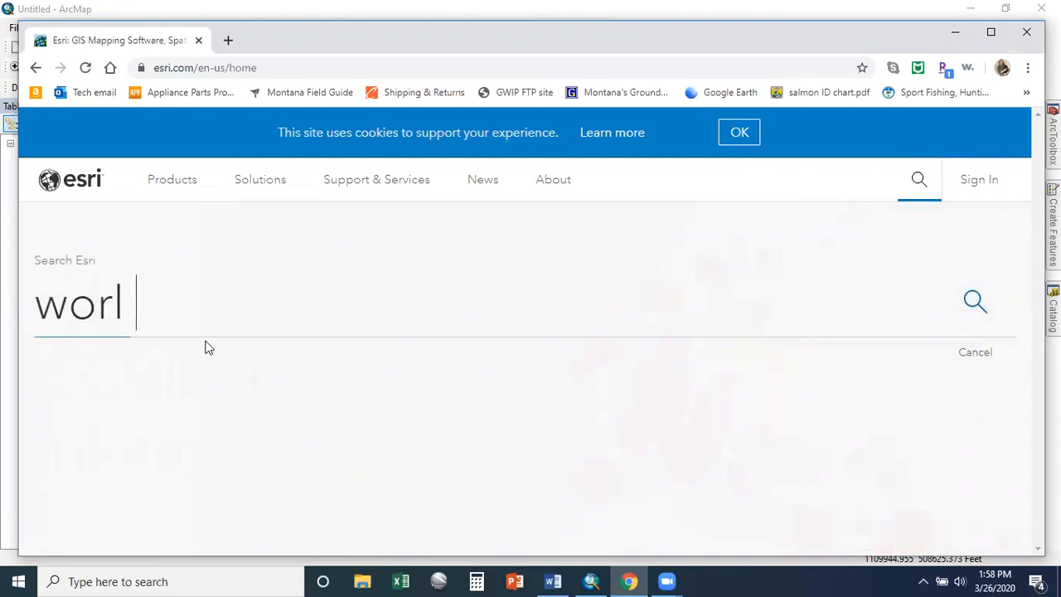
text(d imagery map)
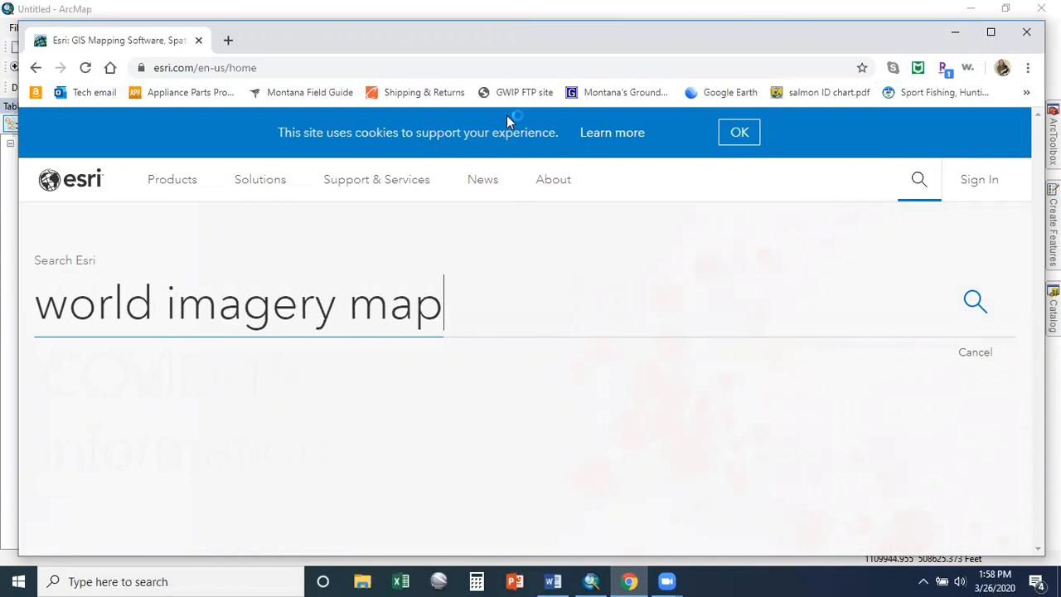
click(976, 307)
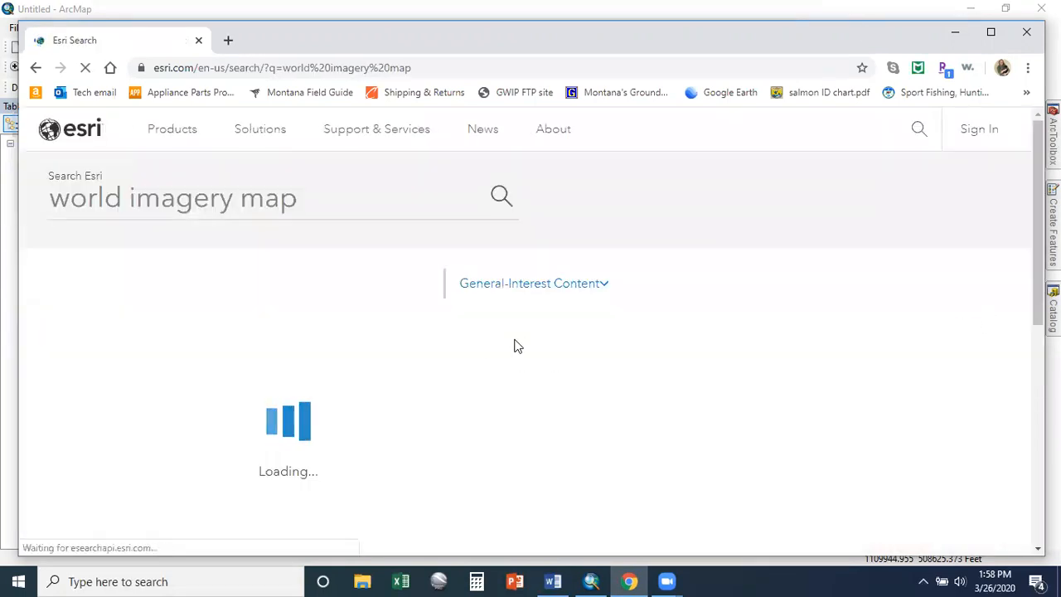
scroll(377, 331, down, 2)
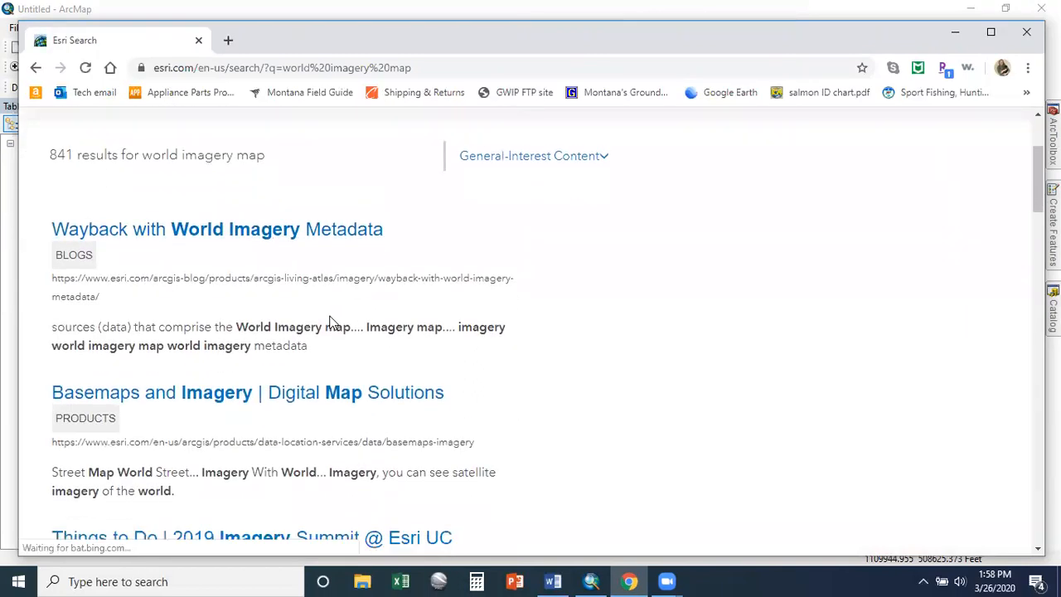
scroll(329, 321, down, 1)
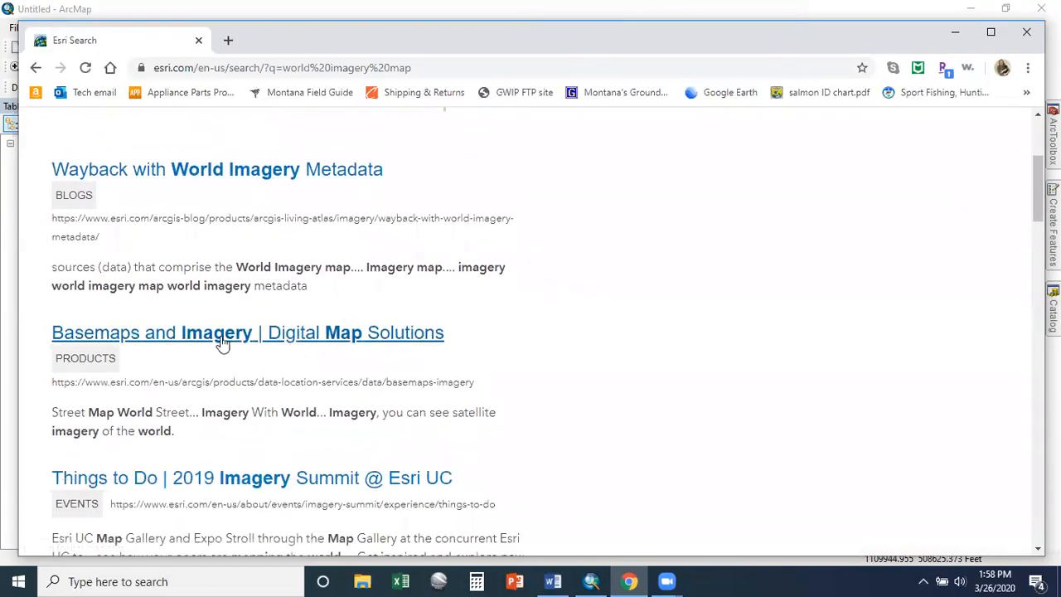
click(307, 334)
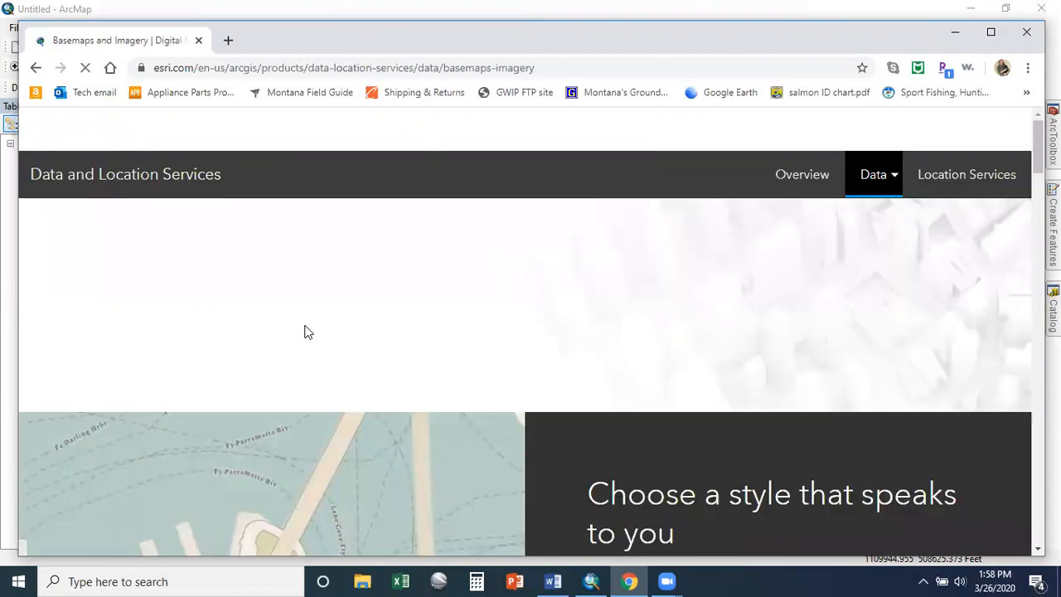
- Preview the Modern Antique, World Street Map and OpenStreetMap basemap styles
scroll(539, 312, down, 1)
scroll(552, 300, down, 4)
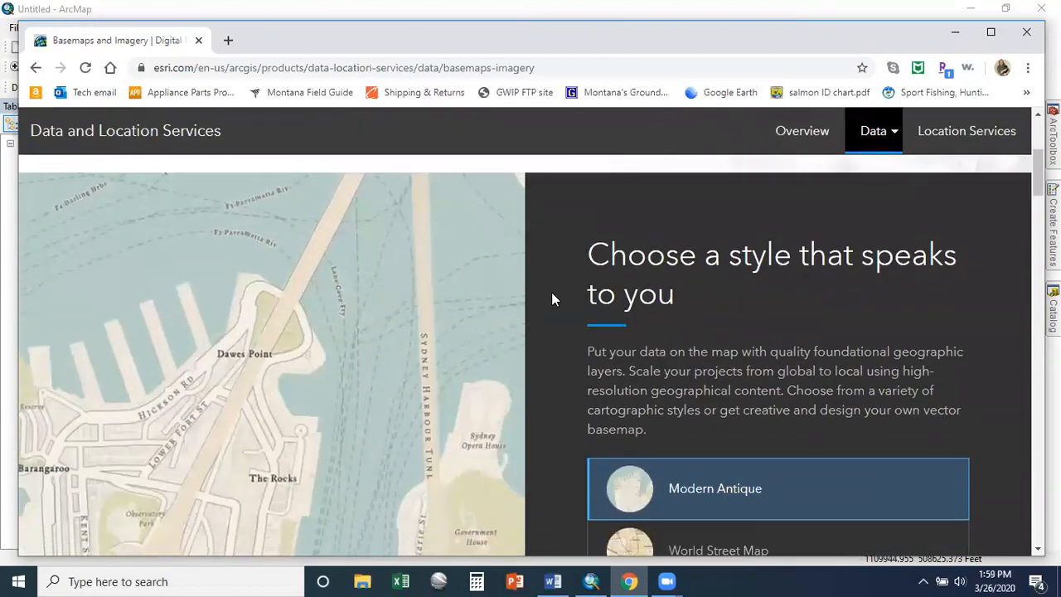
scroll(522, 327, down, 2)
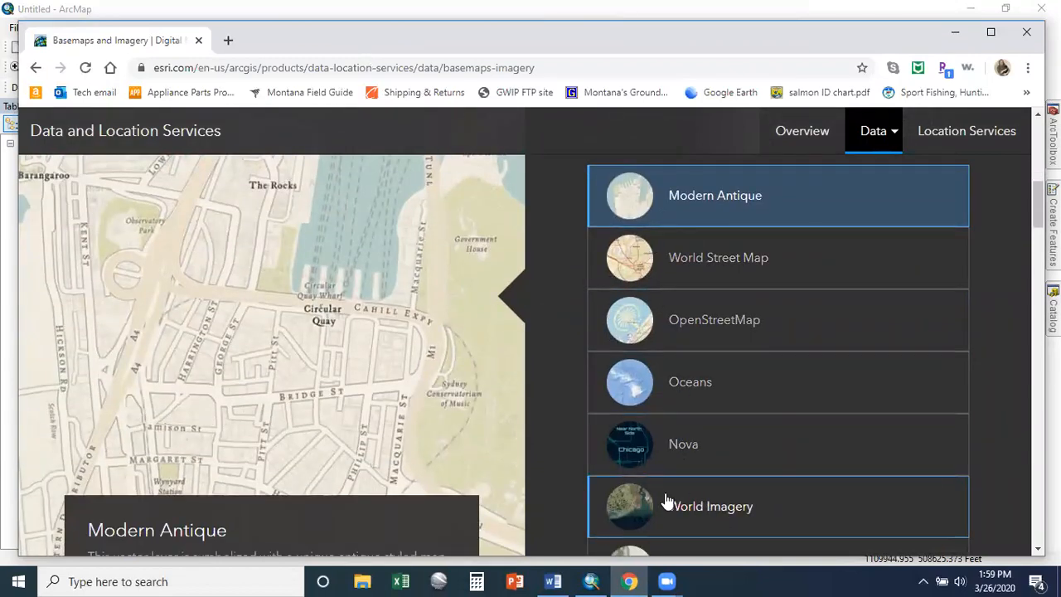
scroll(581, 323, up, 1)
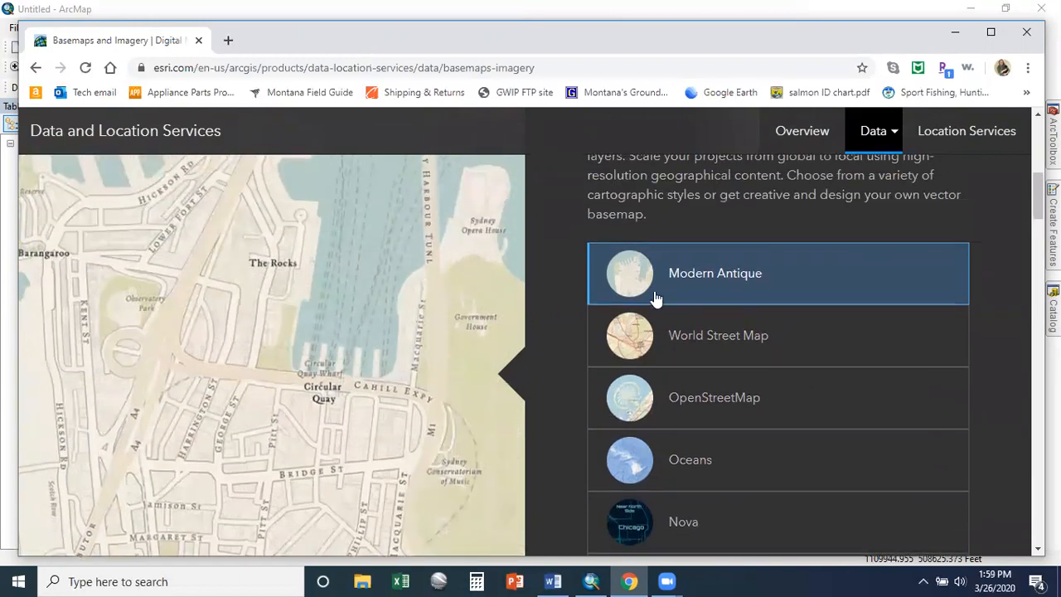
click(727, 294)
scroll(740, 309, down, 2)
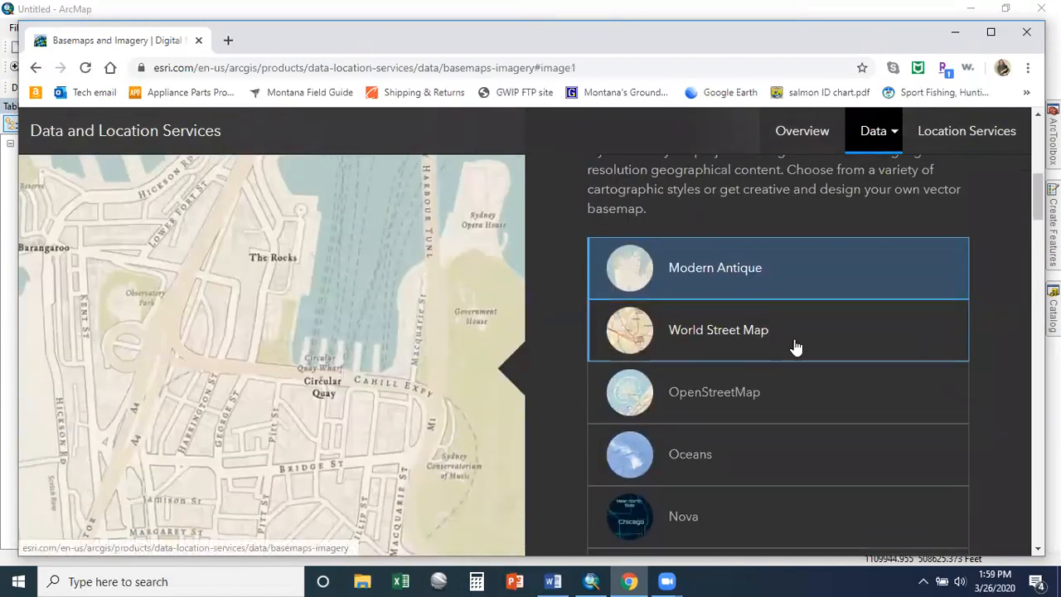
click(772, 350)
scroll(729, 345, down, 2)
scroll(713, 373, down, 1)
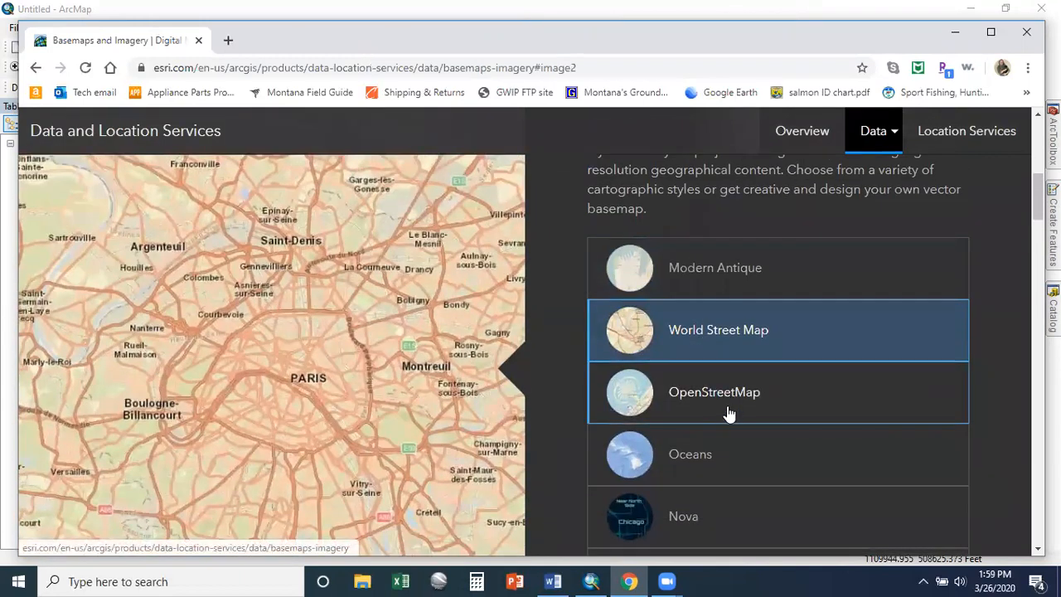
click(734, 412)
scroll(721, 356, down, 4)
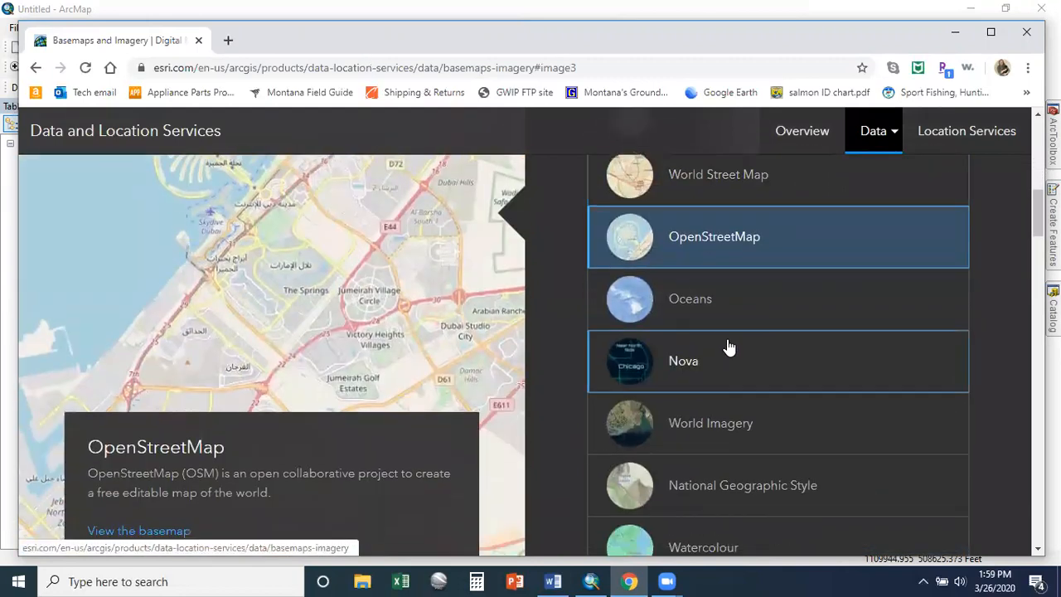
- Preview the Oceans, National Geographic Style and Watercolour basemap styles
click(732, 312)
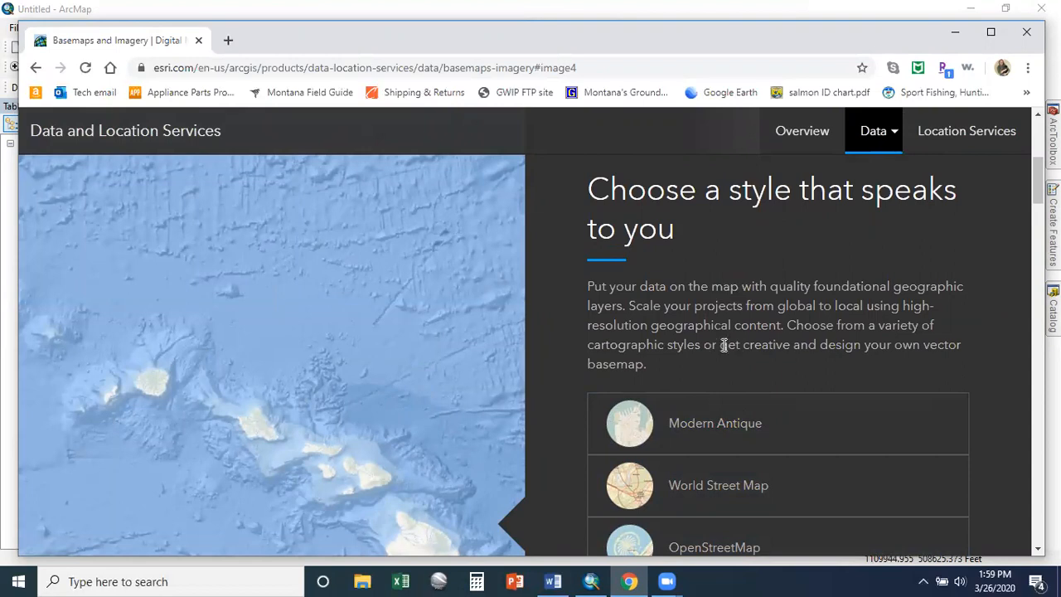
scroll(724, 345, down, 4)
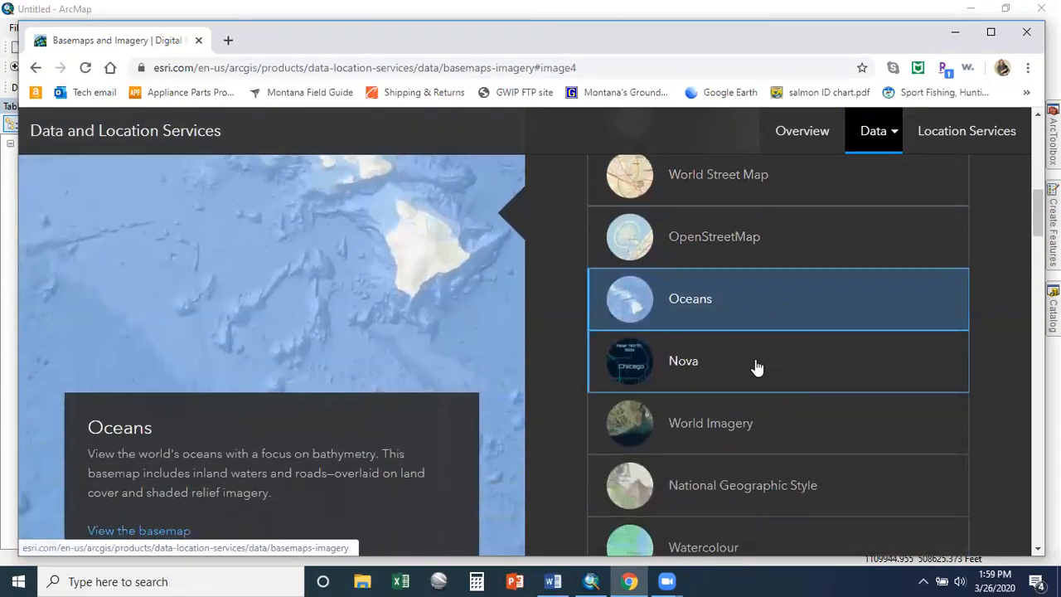
click(763, 483)
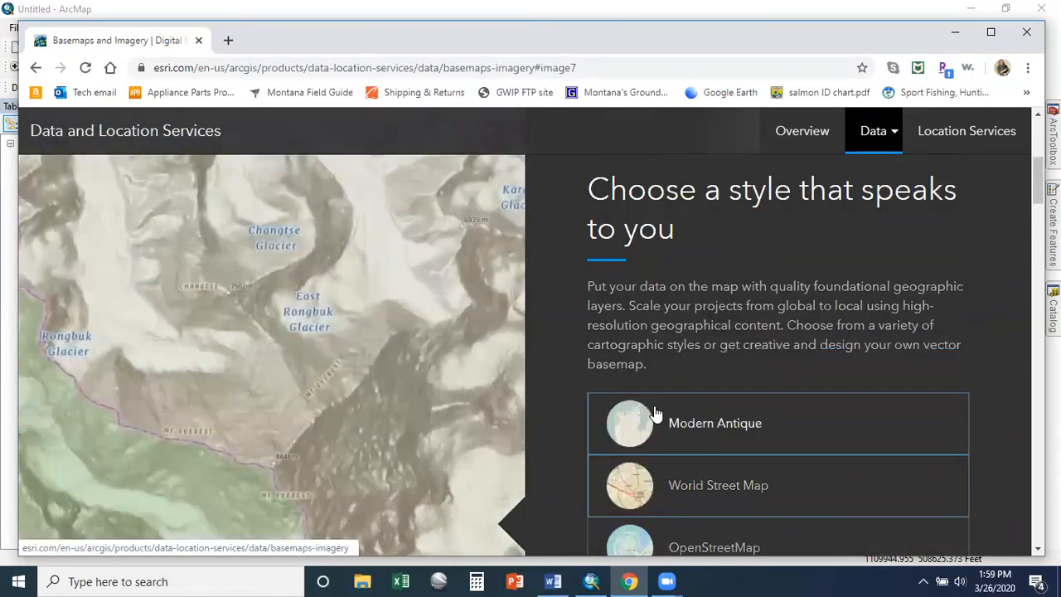
scroll(655, 412, down, 5)
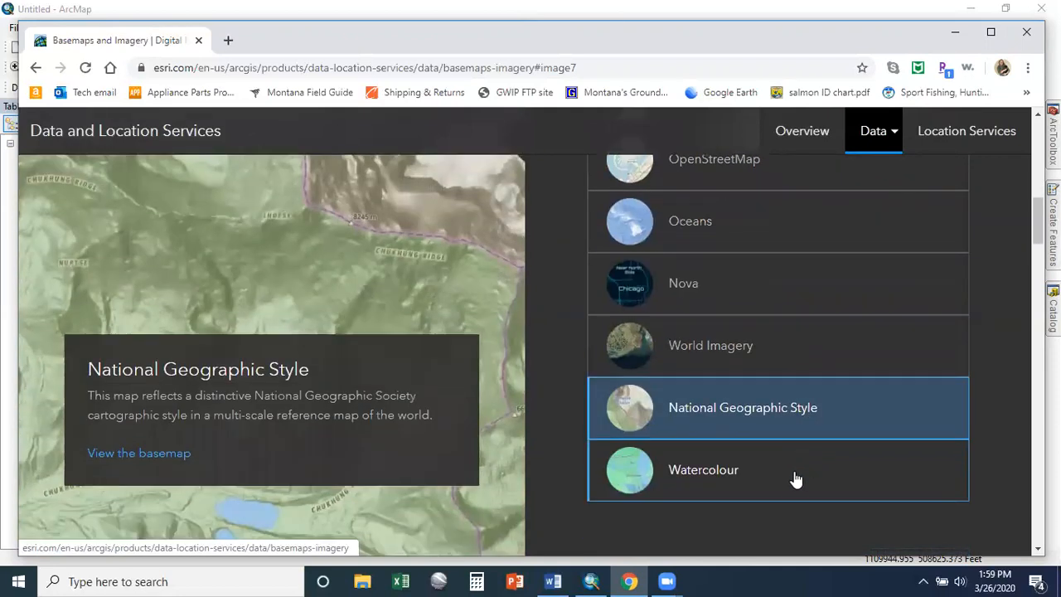
click(794, 479)
scroll(389, 443, up, 2)
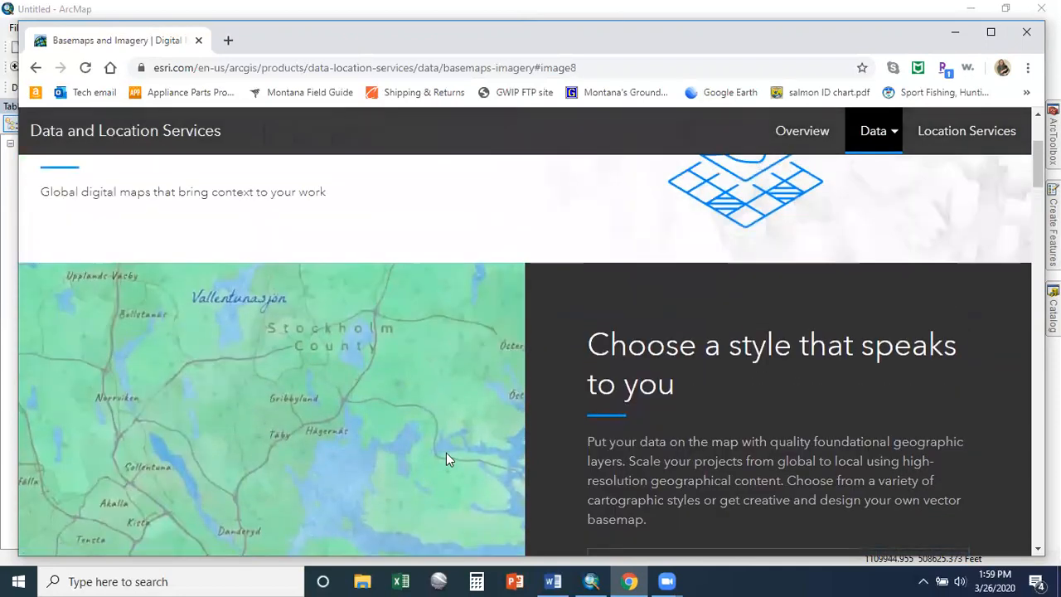
scroll(446, 458, down, 5)
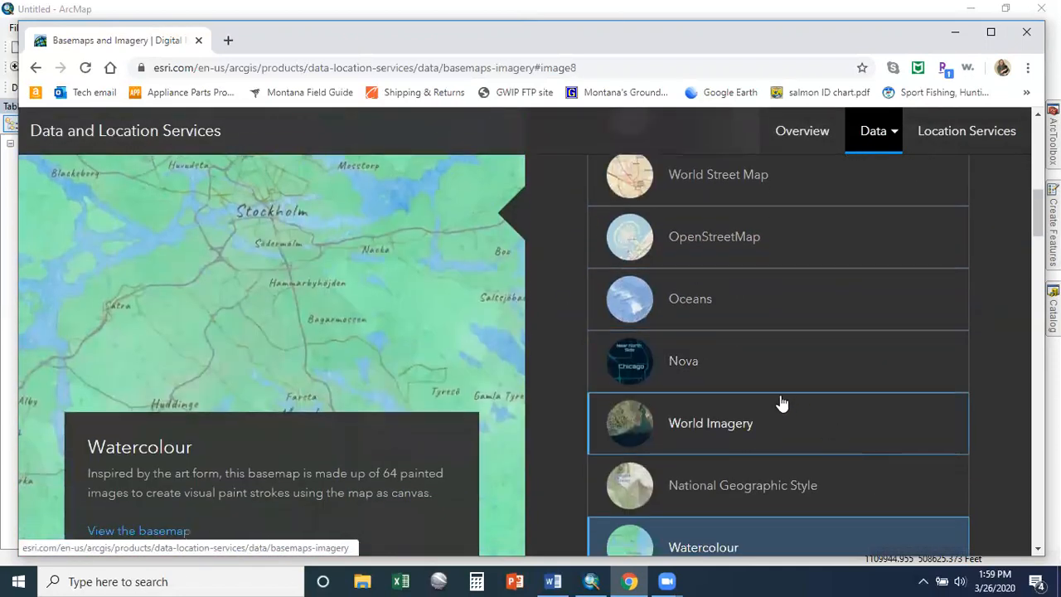
- Choose the World Imagery style and open its basemap item page
click(696, 430)
scroll(269, 327, down, 1)
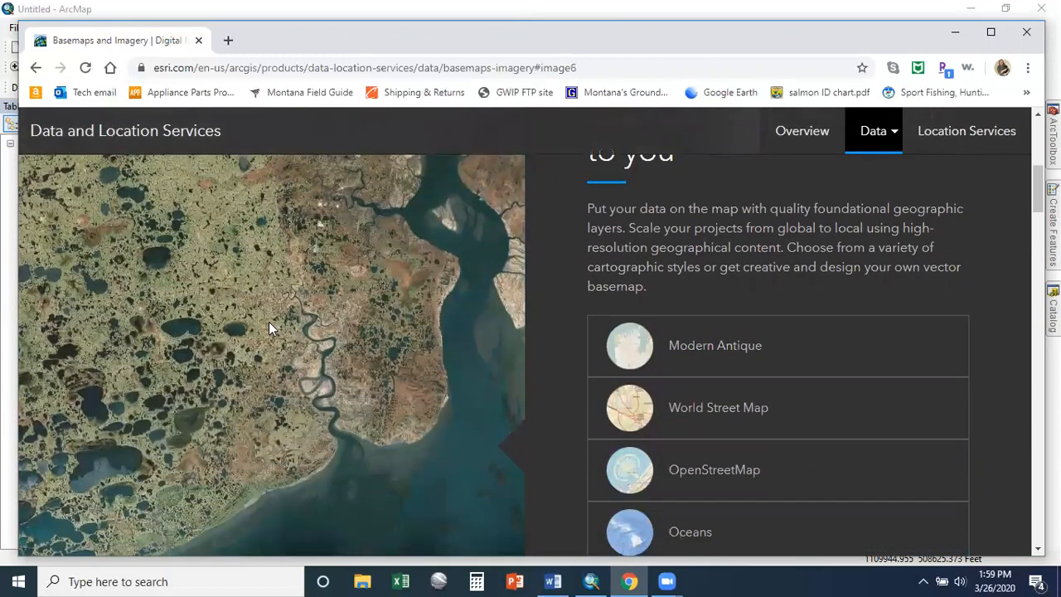
scroll(265, 322, down, 2)
scroll(259, 317, down, 3)
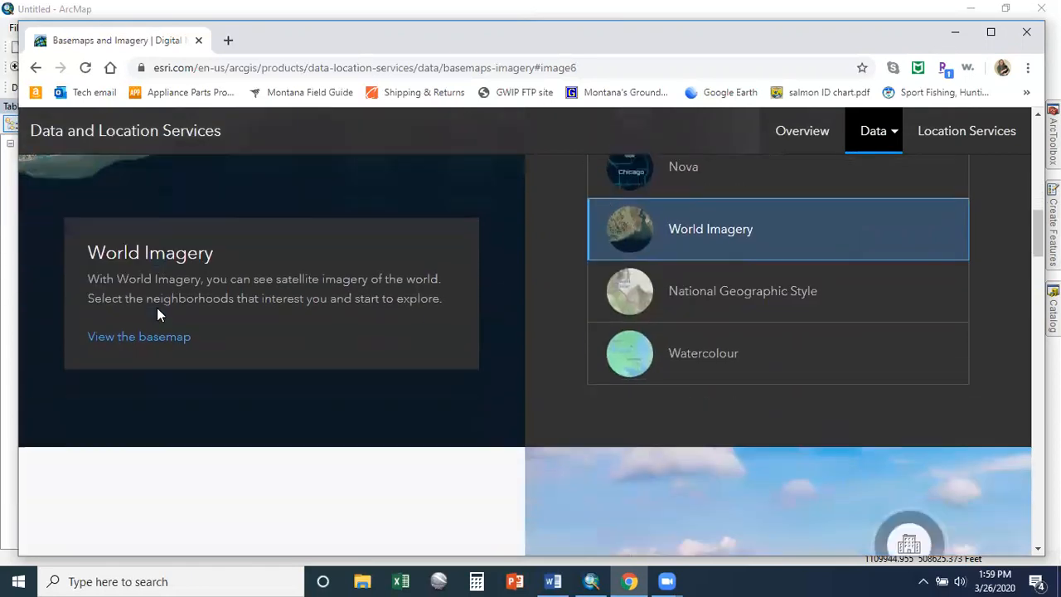
scroll(157, 313, down, 1)
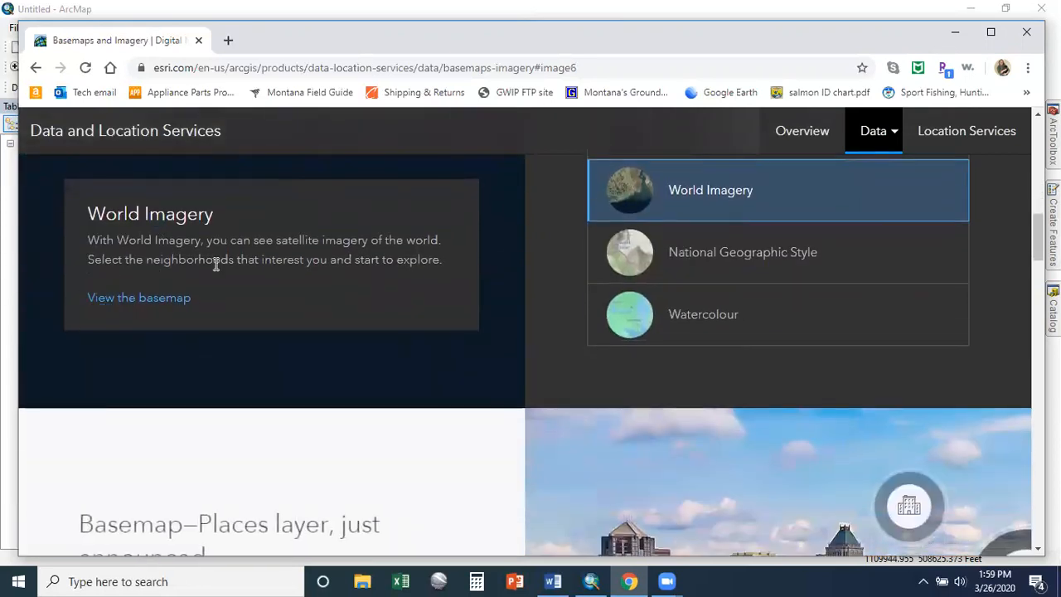
click(141, 299)
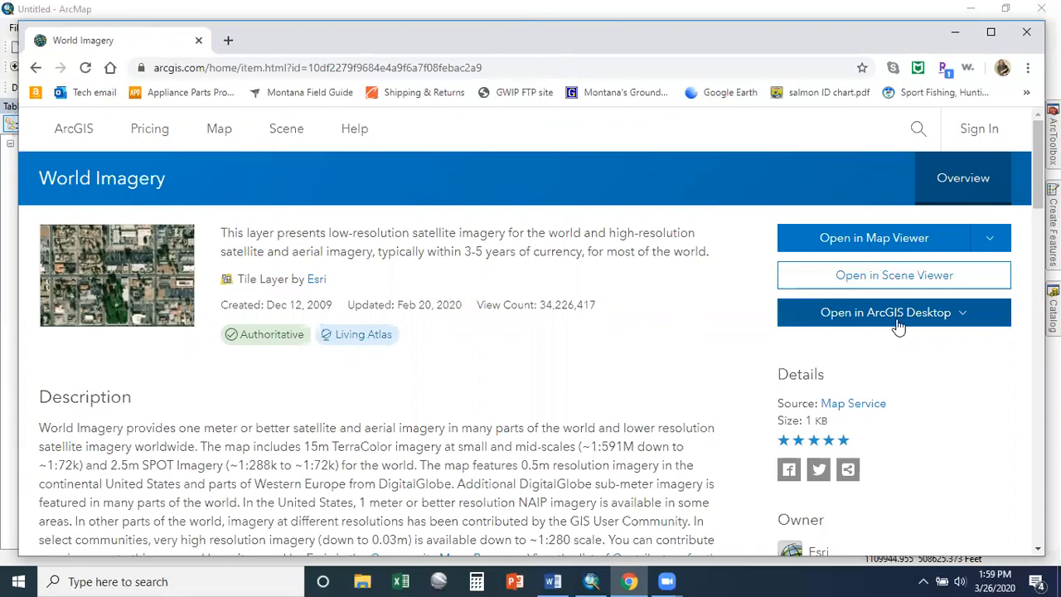
- Download the World Imagery item for use in ArcMap and try to open the downloaded item (1).pitem file
click(953, 319)
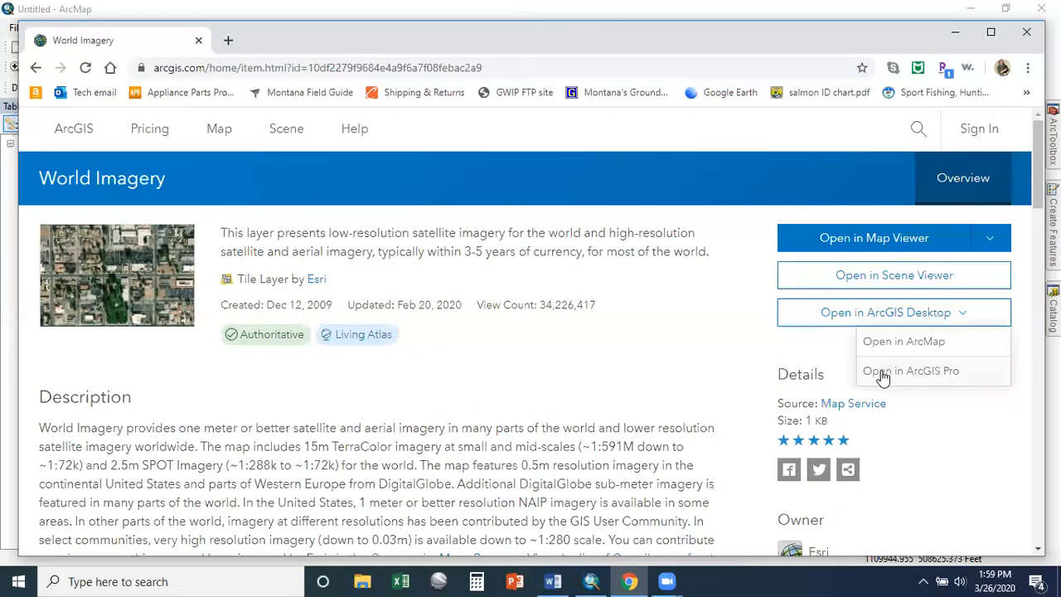
click(933, 346)
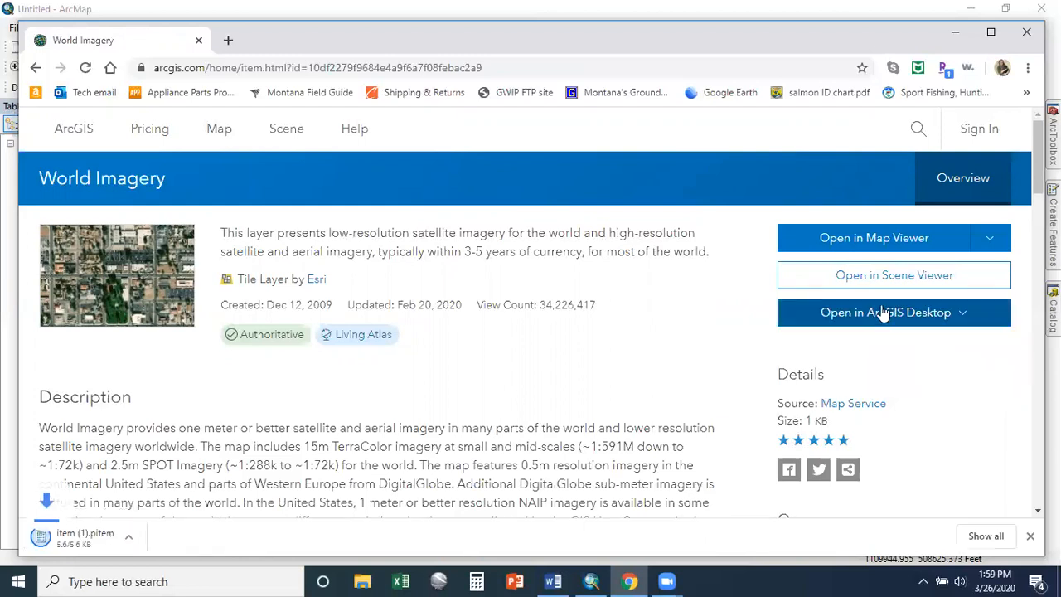
click(86, 539)
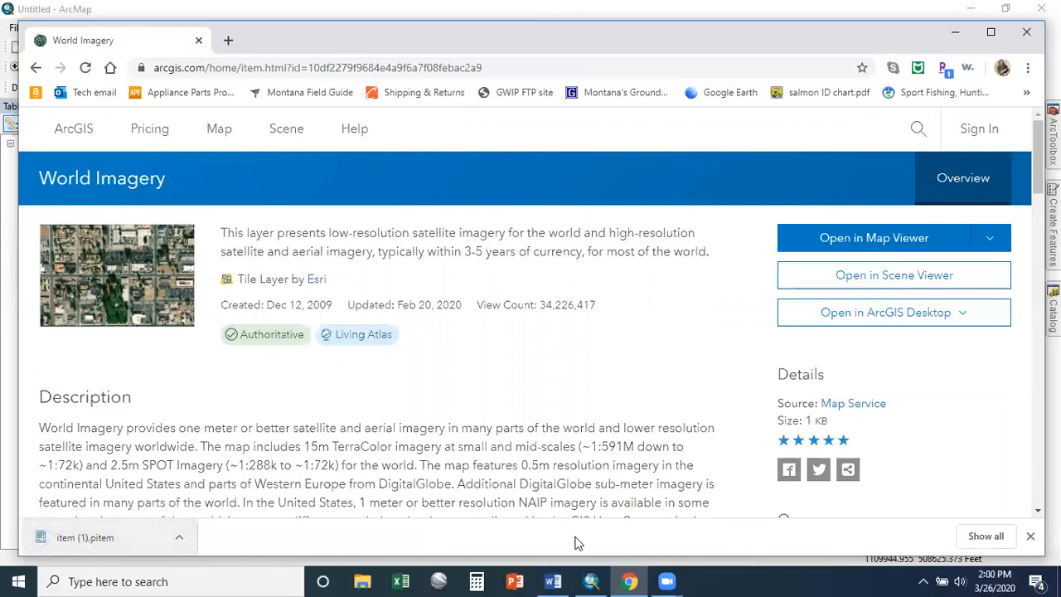
- Open item (1) from its download folder to add World Imagery to the ArcMap map, dismissing the geographic coordinate systems warning
click(988, 539)
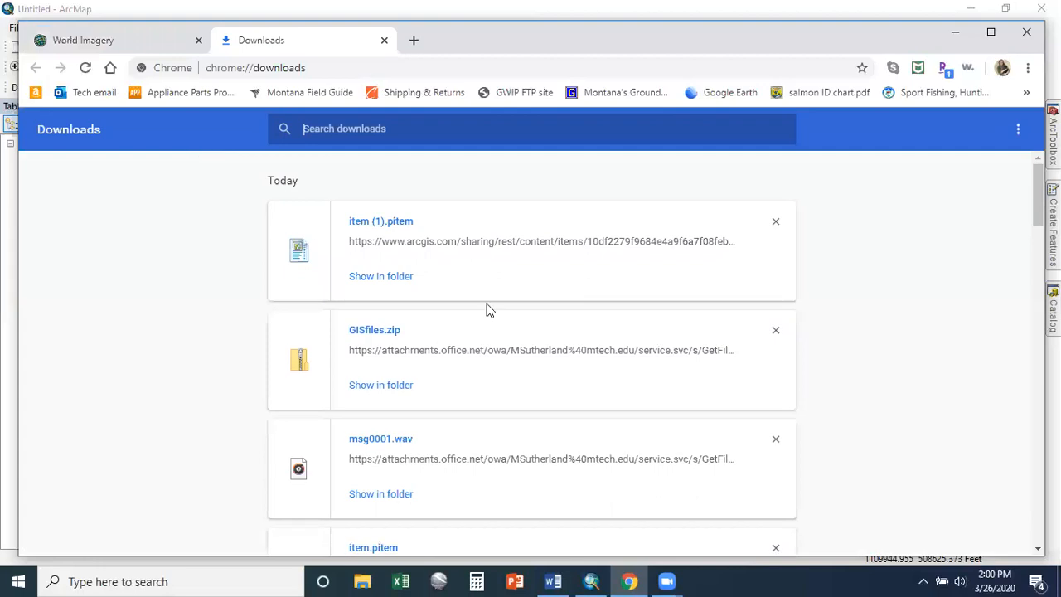
click(384, 279)
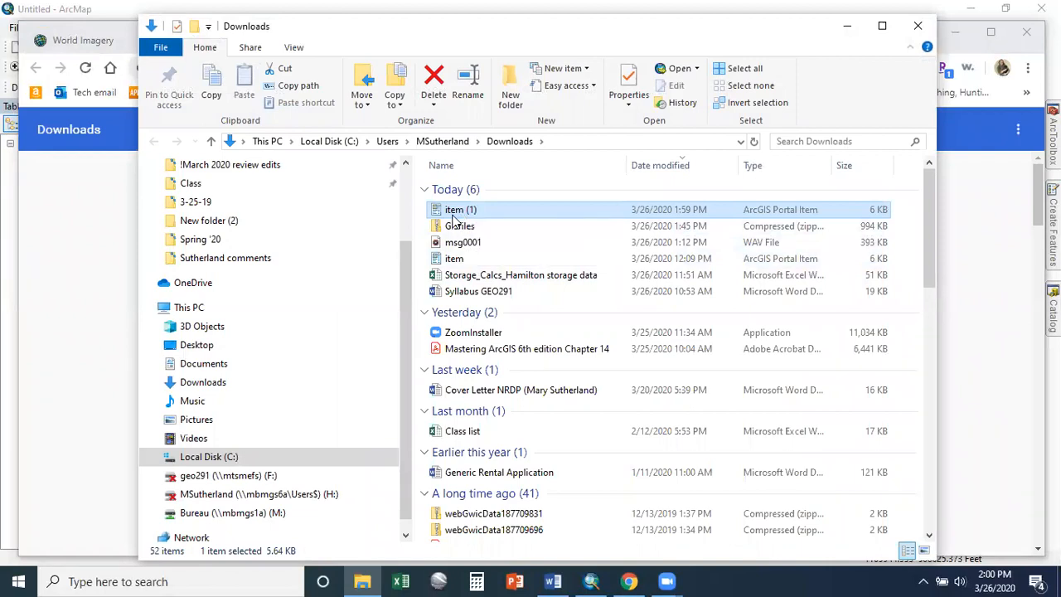
double_click(454, 218)
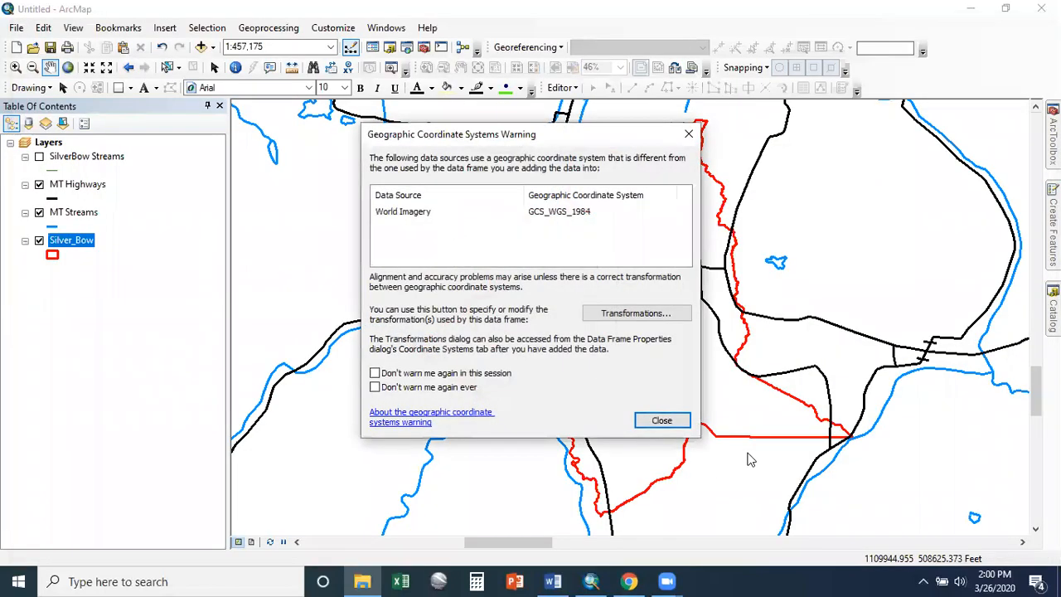
click(681, 425)
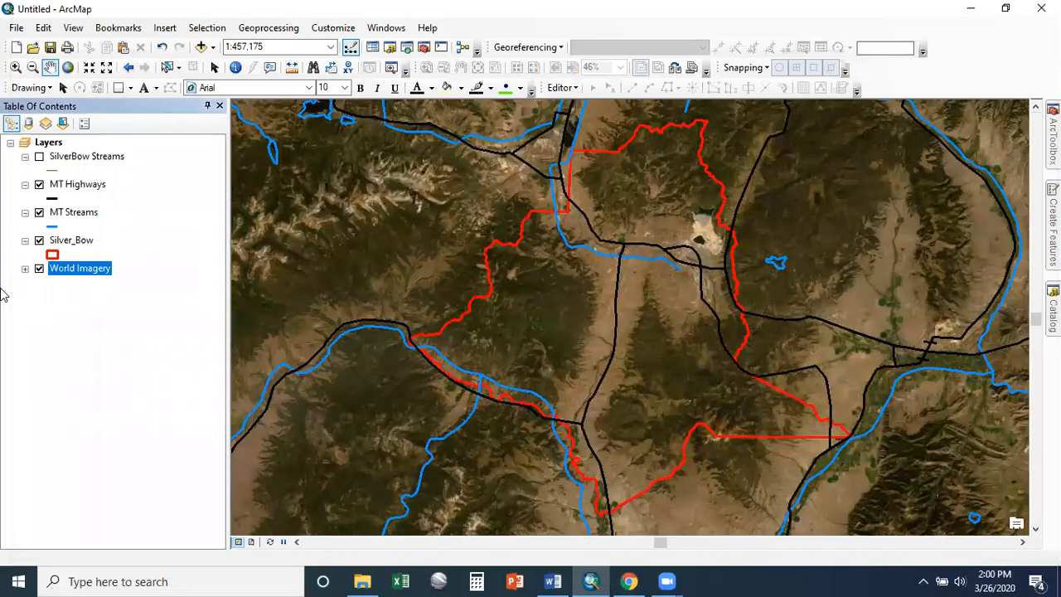
- Hide the MT Highways layer and examine the MT Streams line against the imagery just west of the Silver Bow County boundary
click(39, 184)
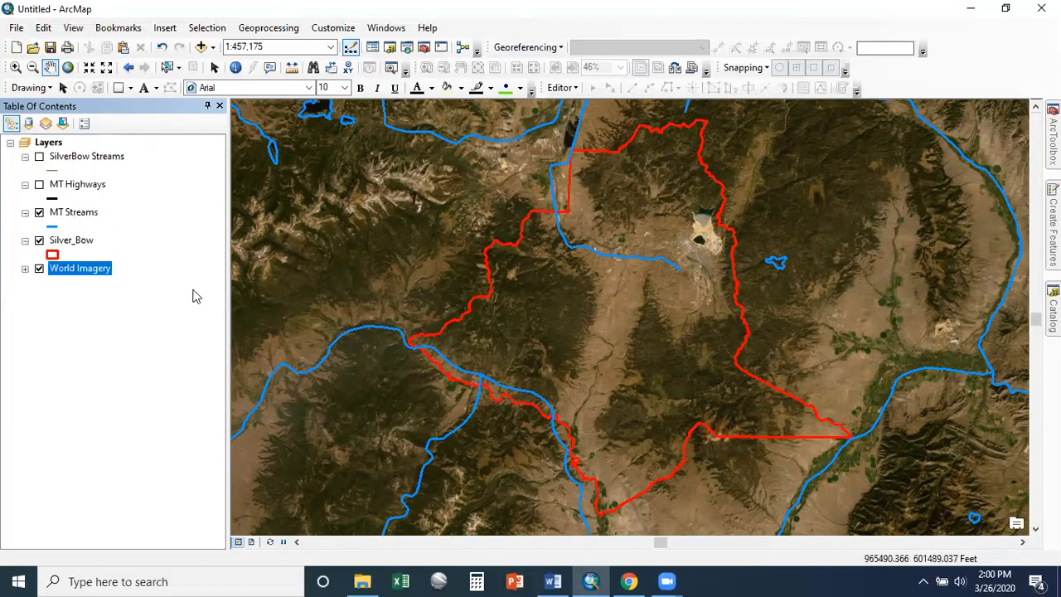
click(15, 67)
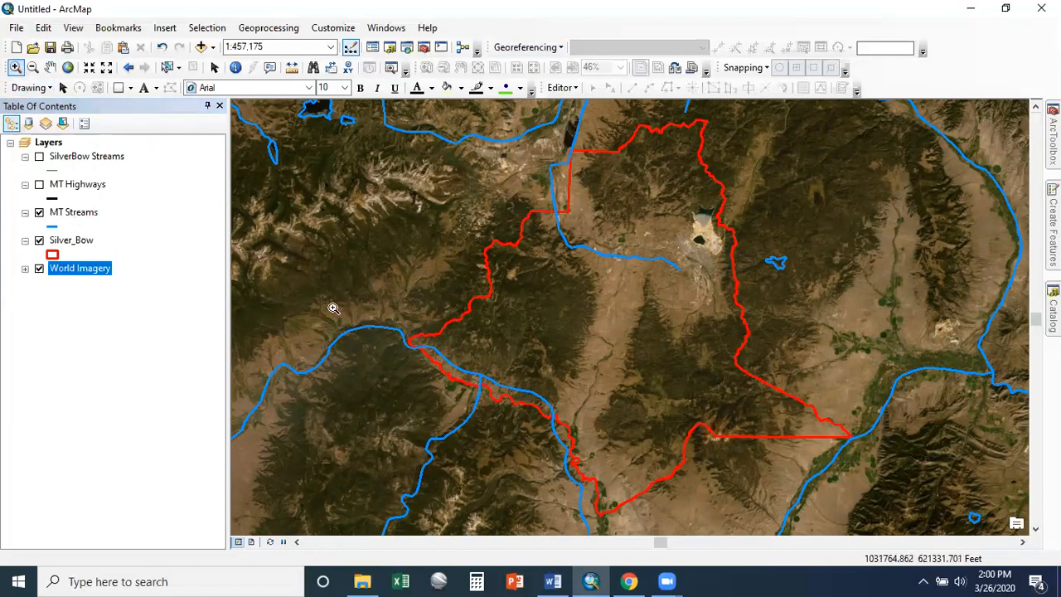
drag(273, 304, 427, 397)
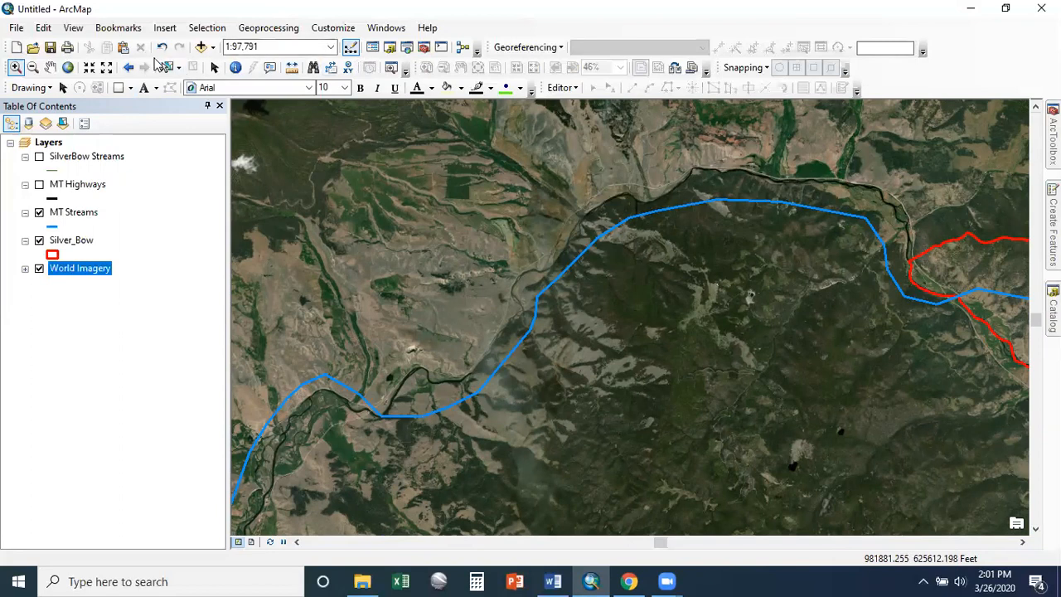
- Measure the planar offset in feet between the river in the imagery and the MT Streams line near the county's western tip
click(291, 67)
click(352, 132)
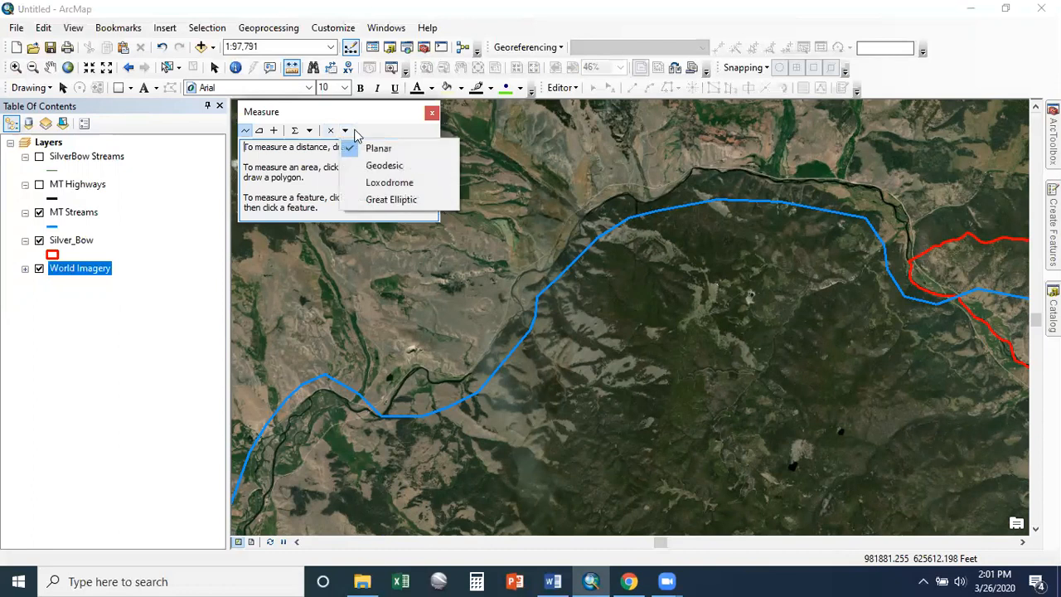
click(310, 131)
mouse_move(393, 154)
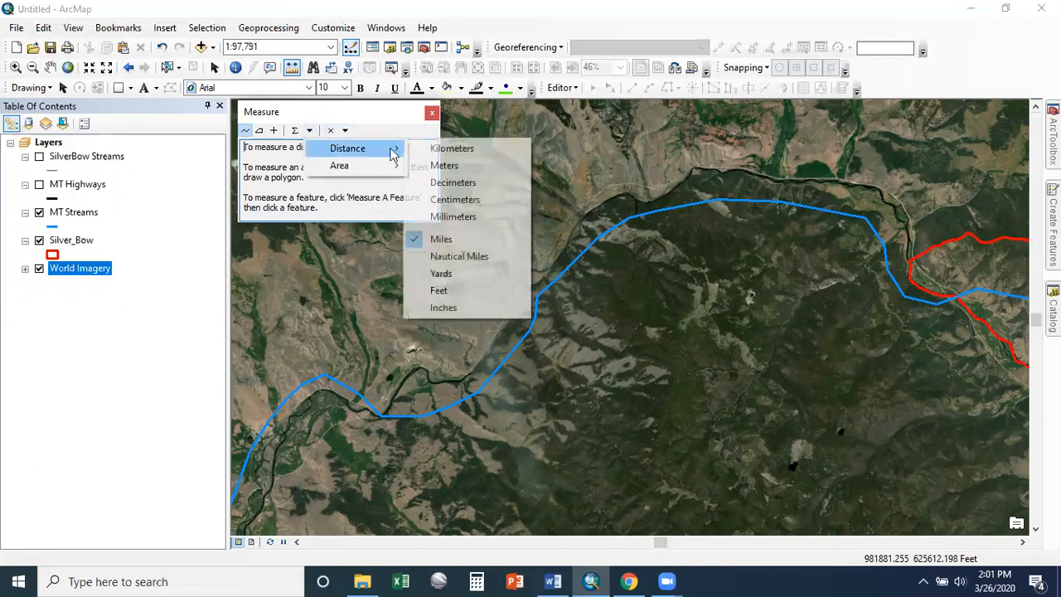
click(460, 289)
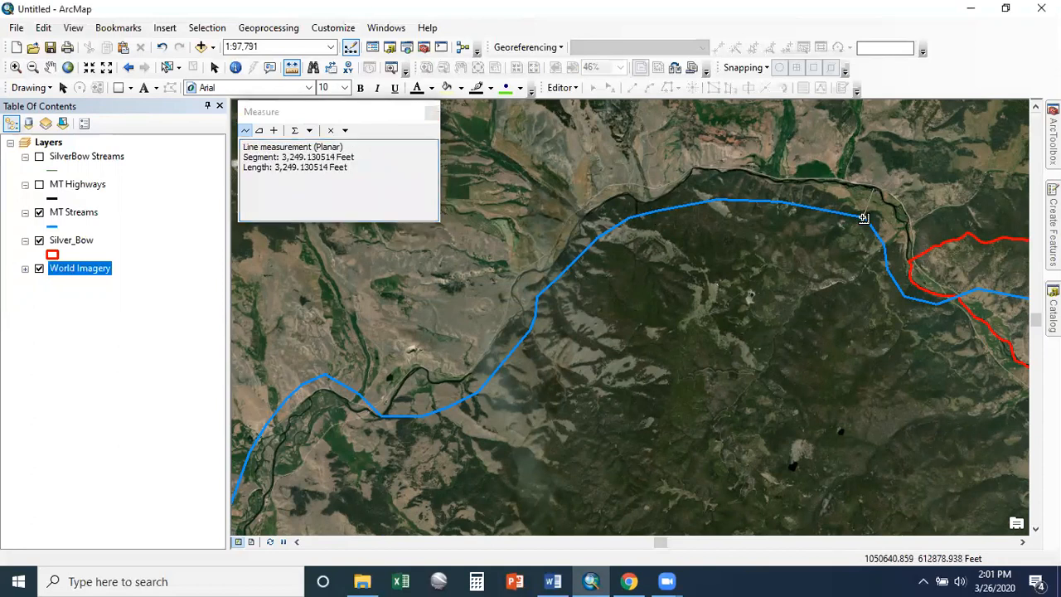
click(432, 112)
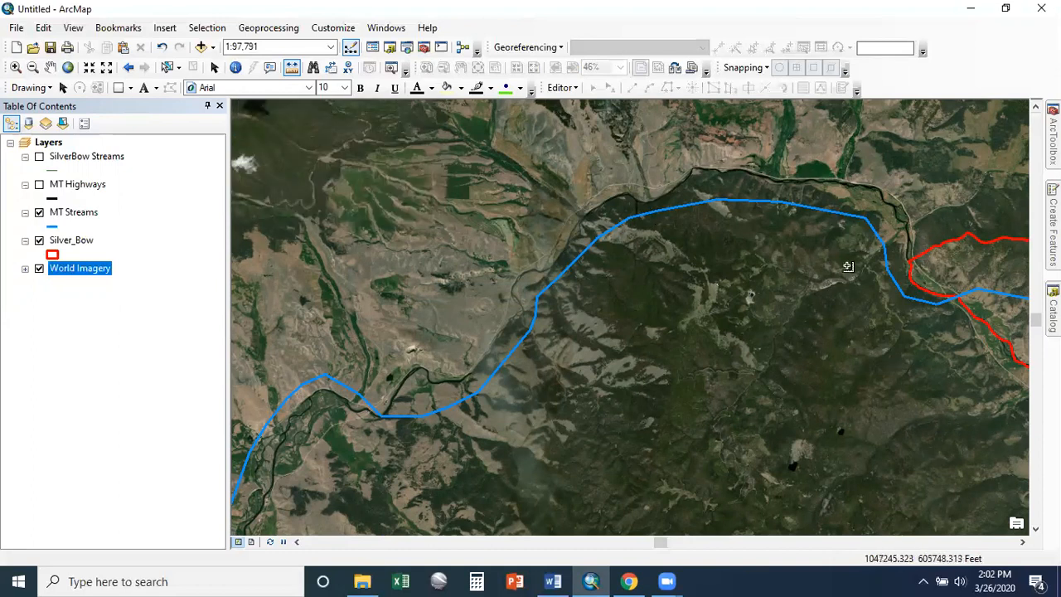